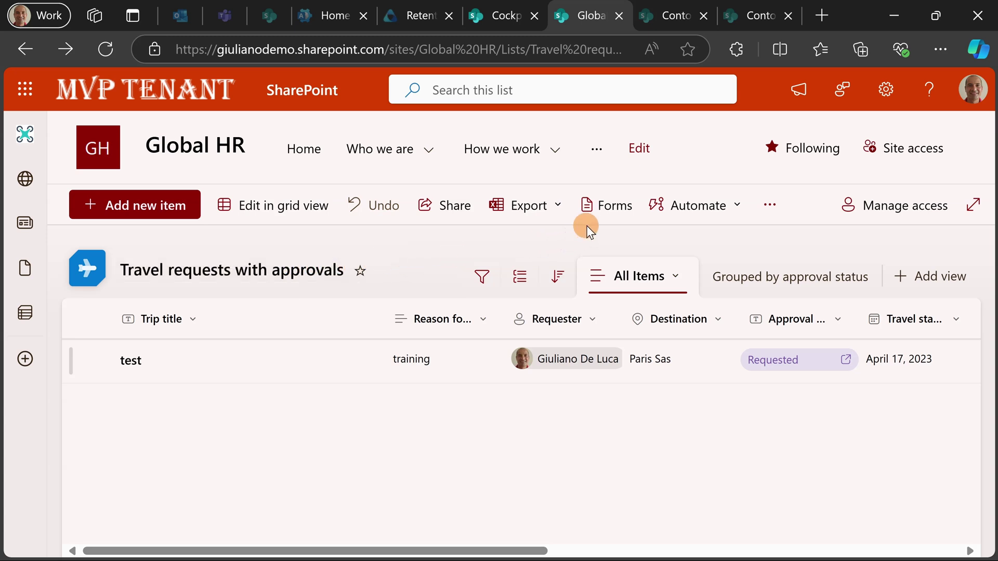
- Build a new list form named 'Travel Request' and copy its response link from Send form
click(595, 206)
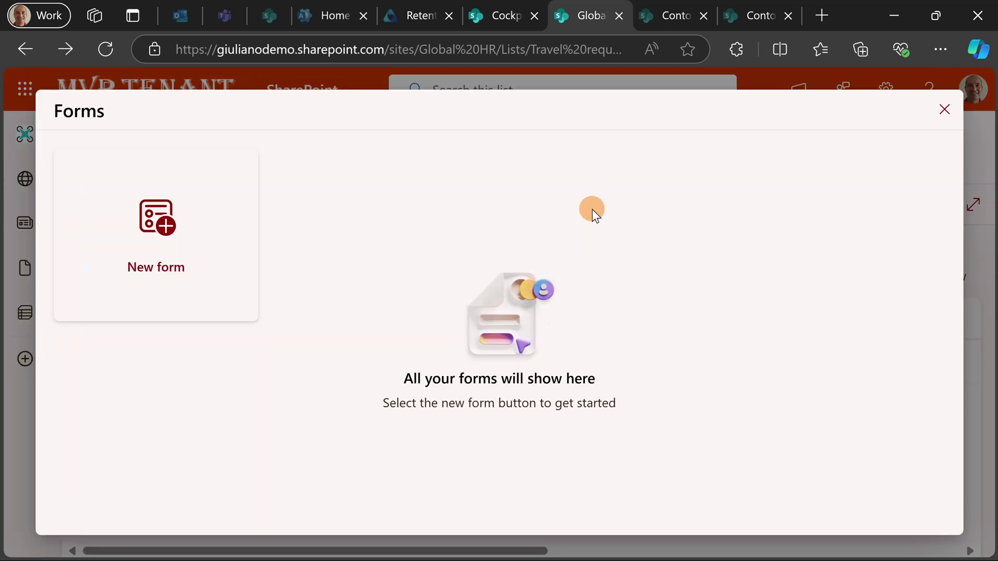
click(167, 231)
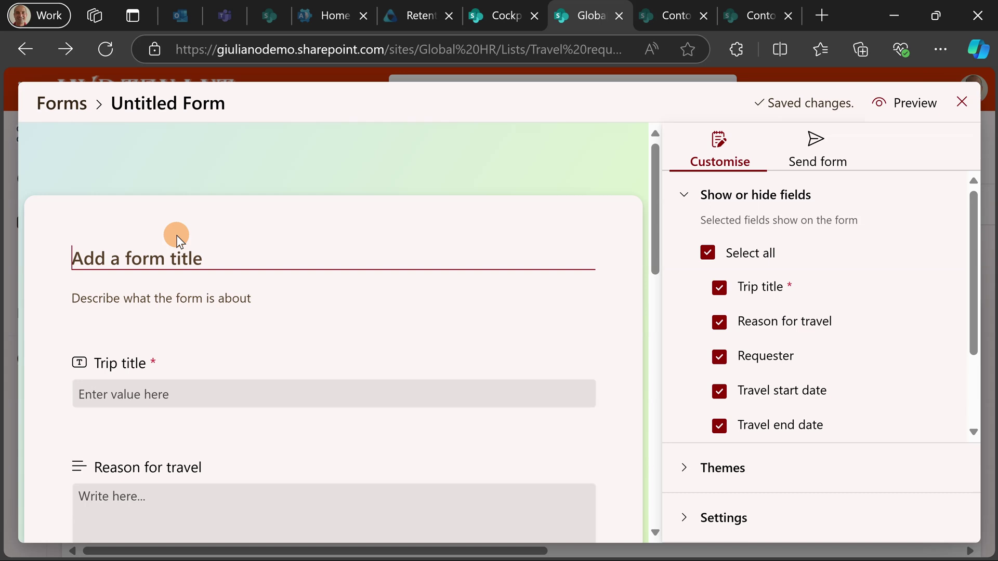
text(Travel )
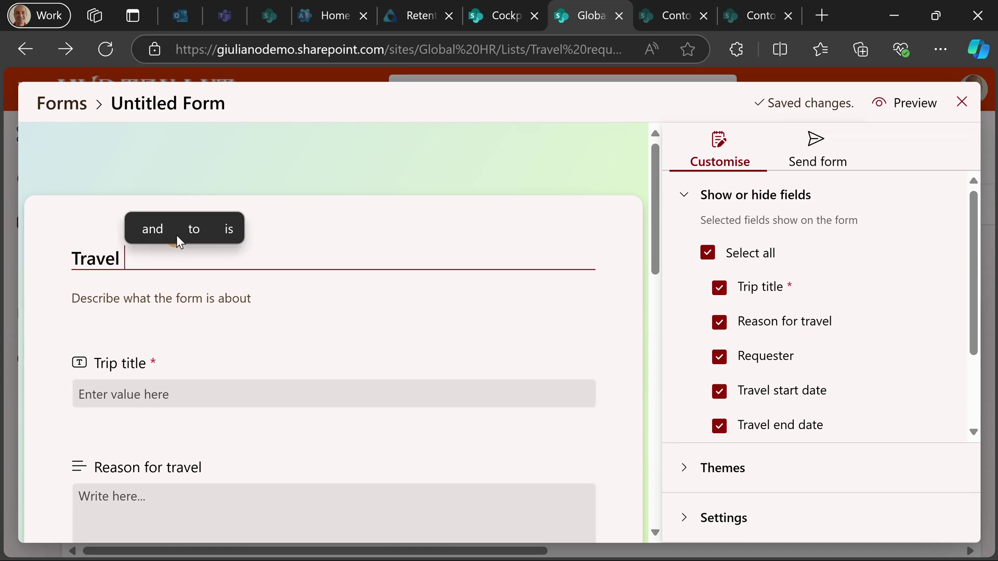
text(Request)
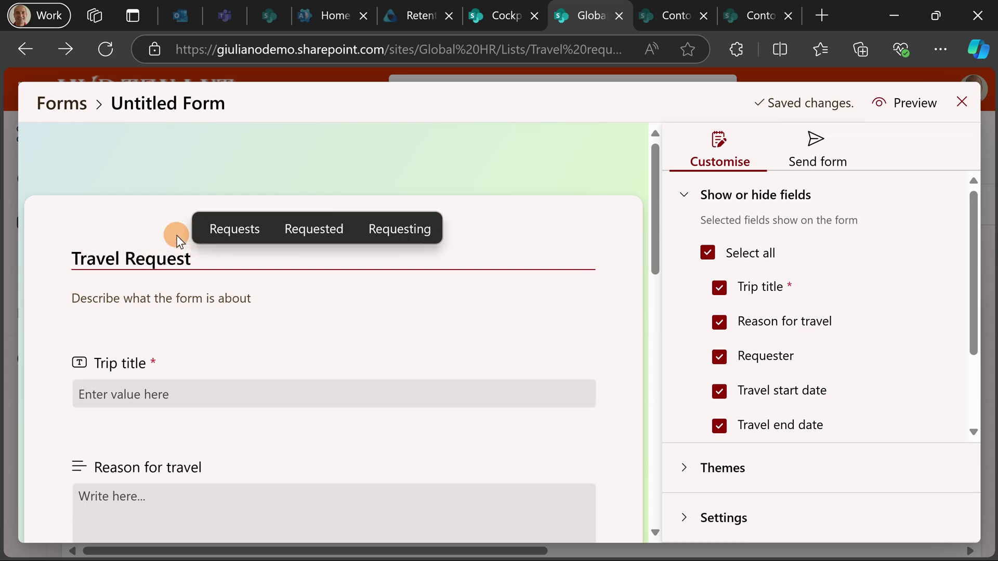
scroll(228, 325, down, 4)
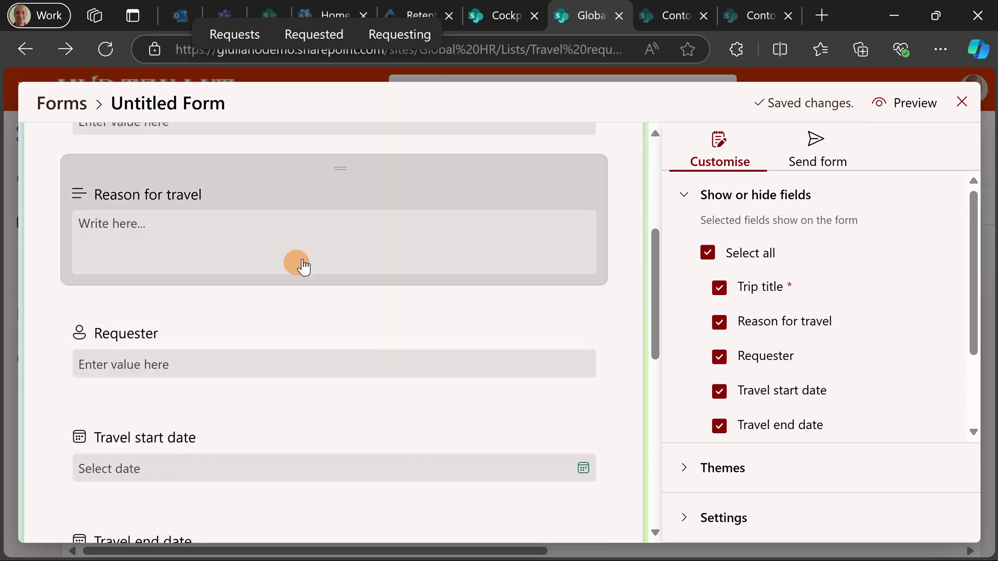
scroll(324, 249, down, 7)
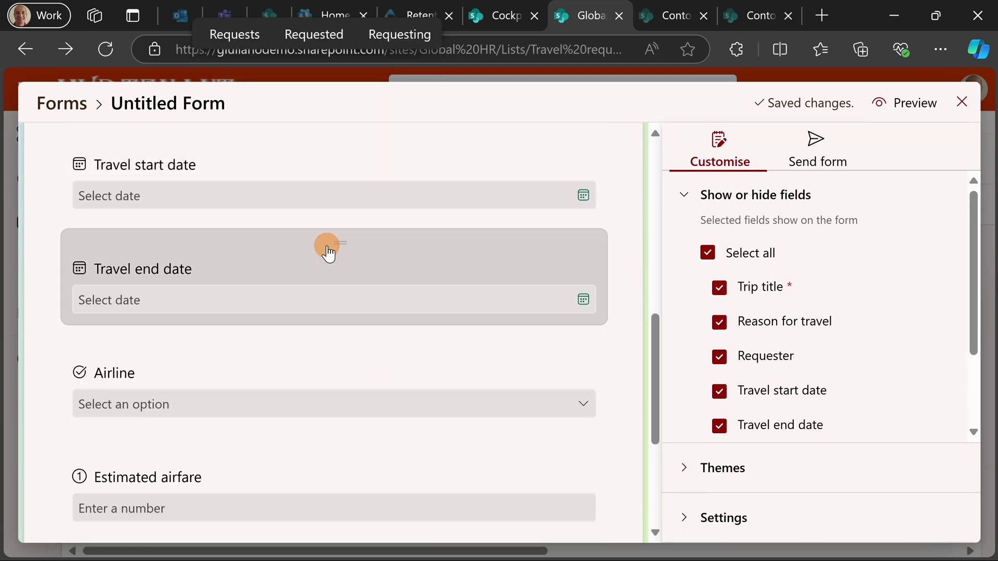
scroll(327, 253, up, 10)
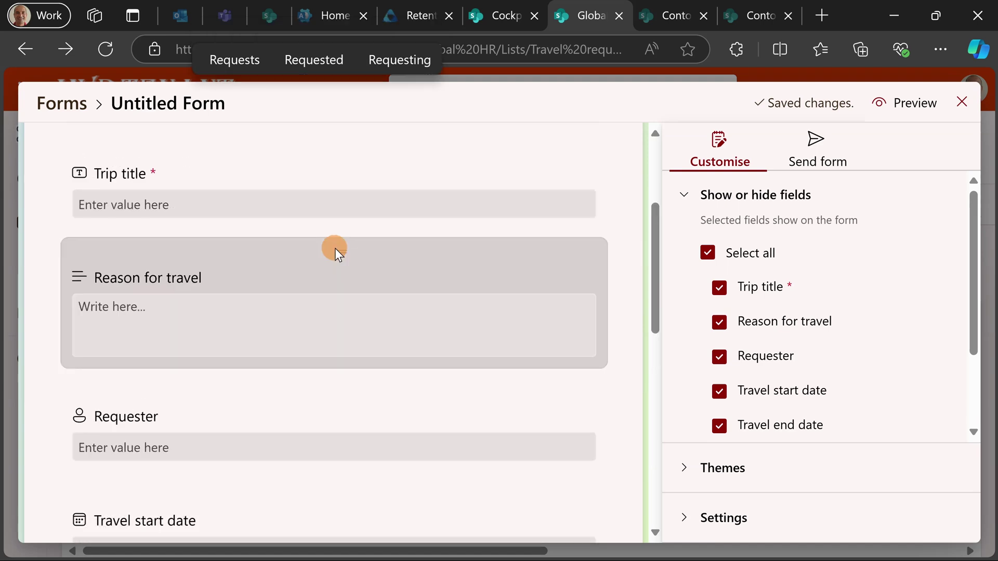
click(837, 162)
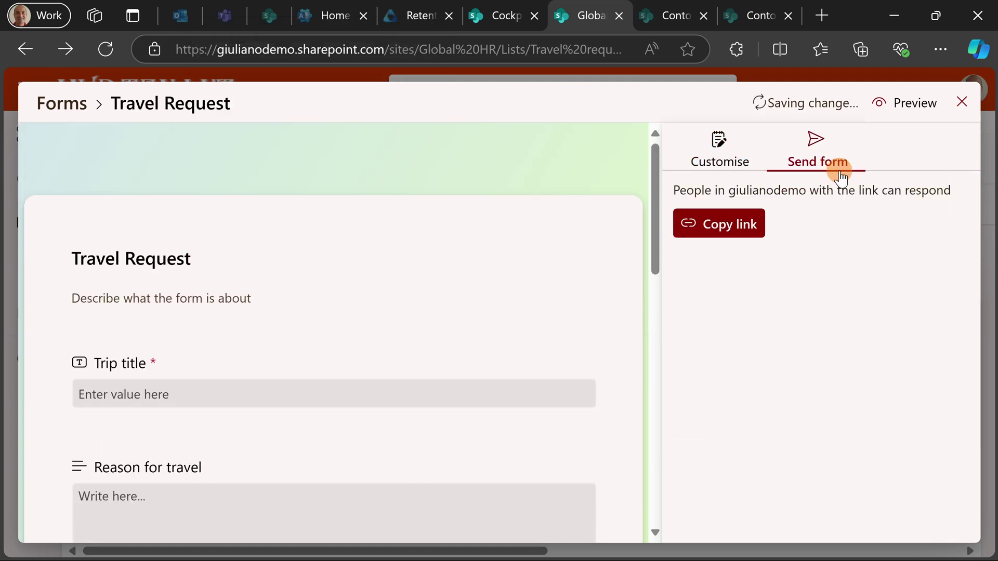
click(761, 221)
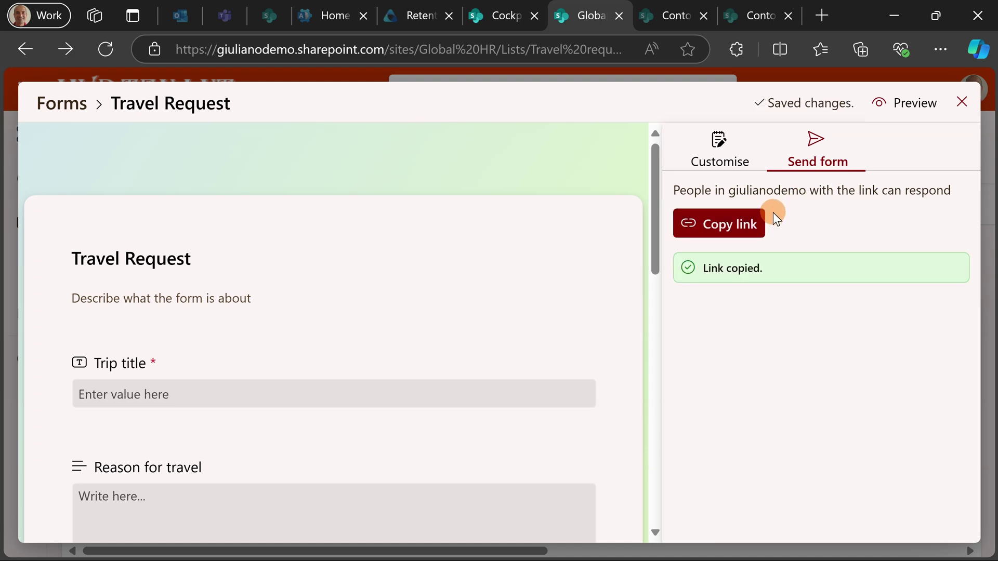
- Close the form editor and go to the Global HR site home page
click(962, 101)
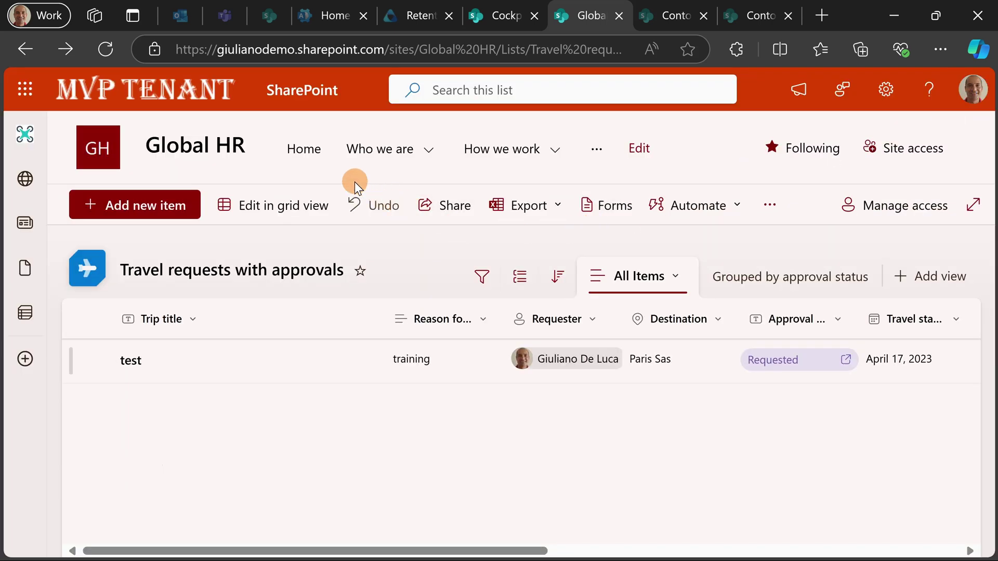
click(198, 150)
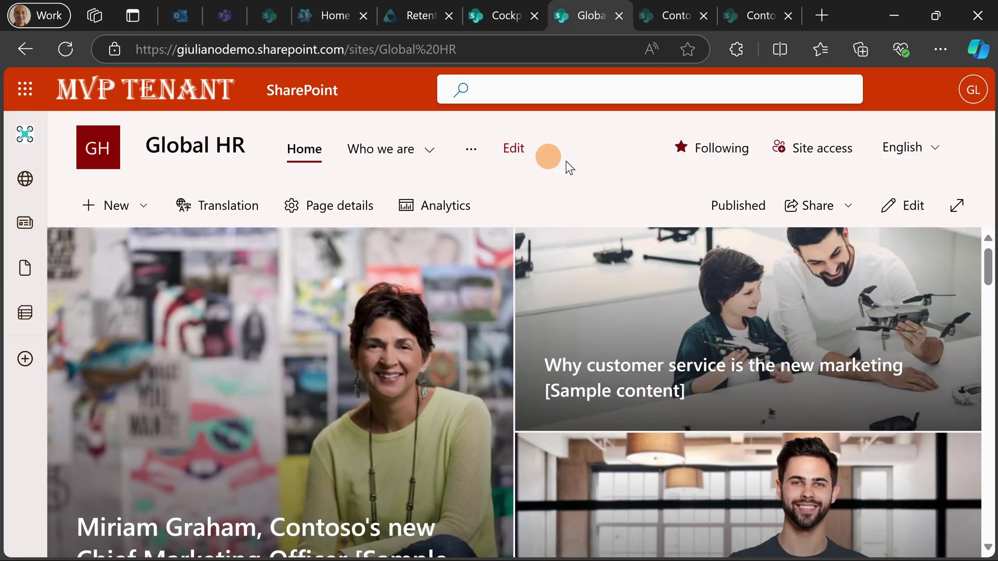
scroll(564, 359, down, 10)
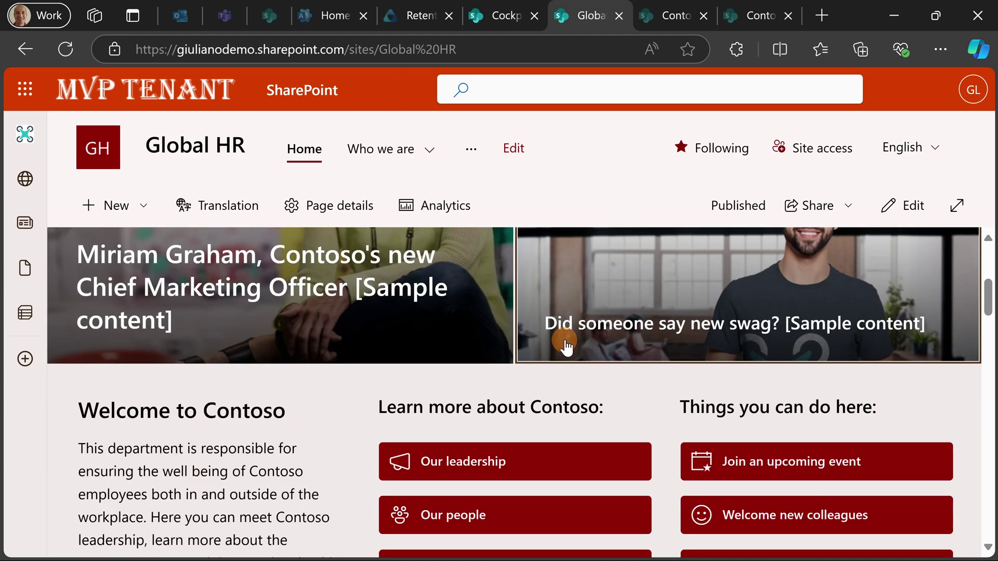
scroll(572, 337, down, 2)
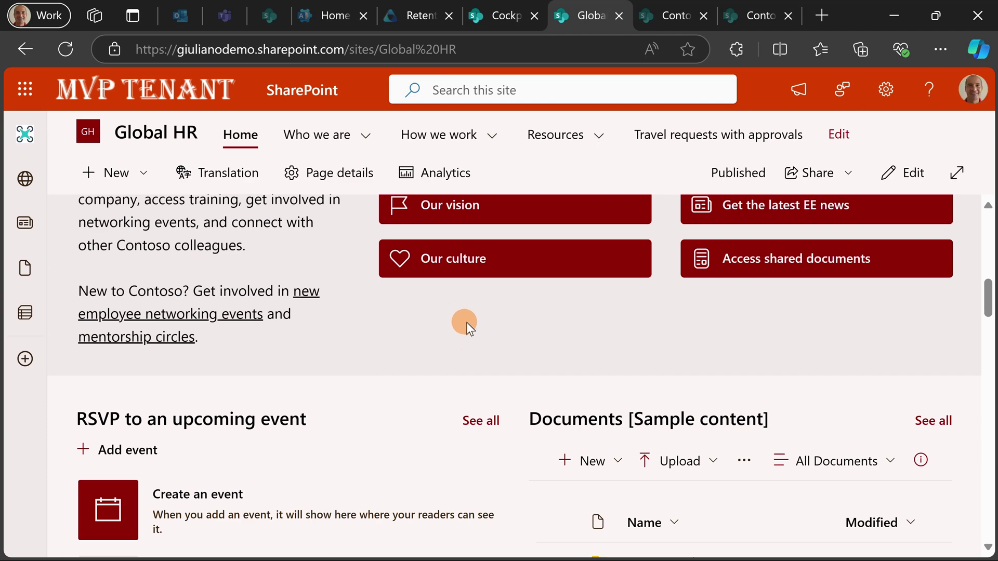
- Switch the Global HR home page into edit mode
click(913, 172)
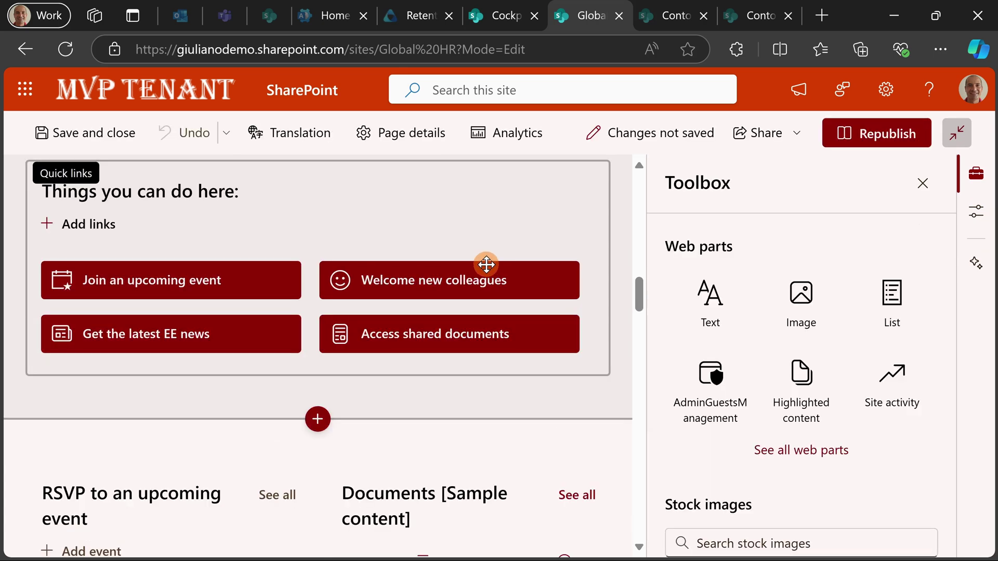
scroll(479, 271, down, 2)
scroll(454, 283, down, 12)
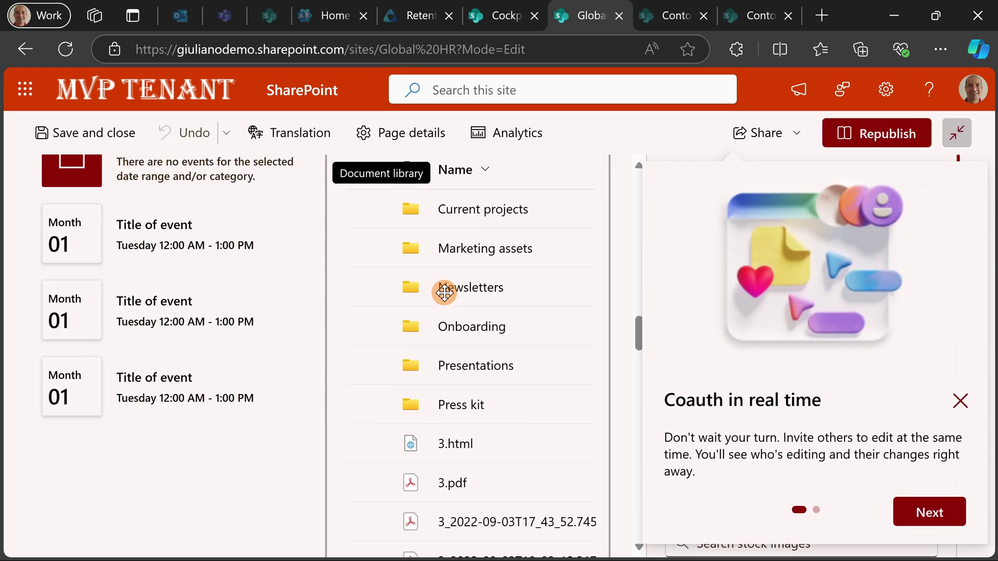
scroll(445, 290, up, 12)
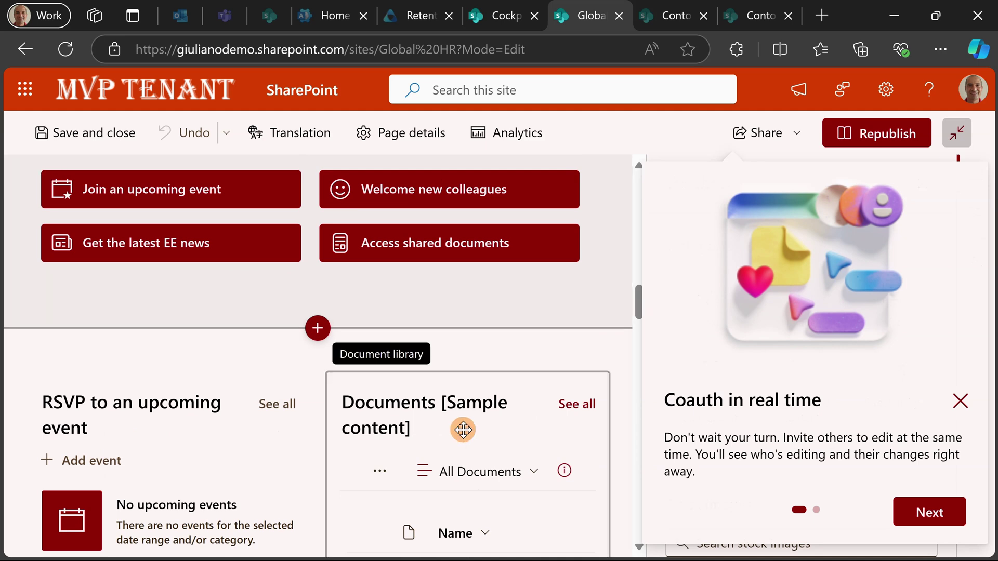
mouse_move(411, 544)
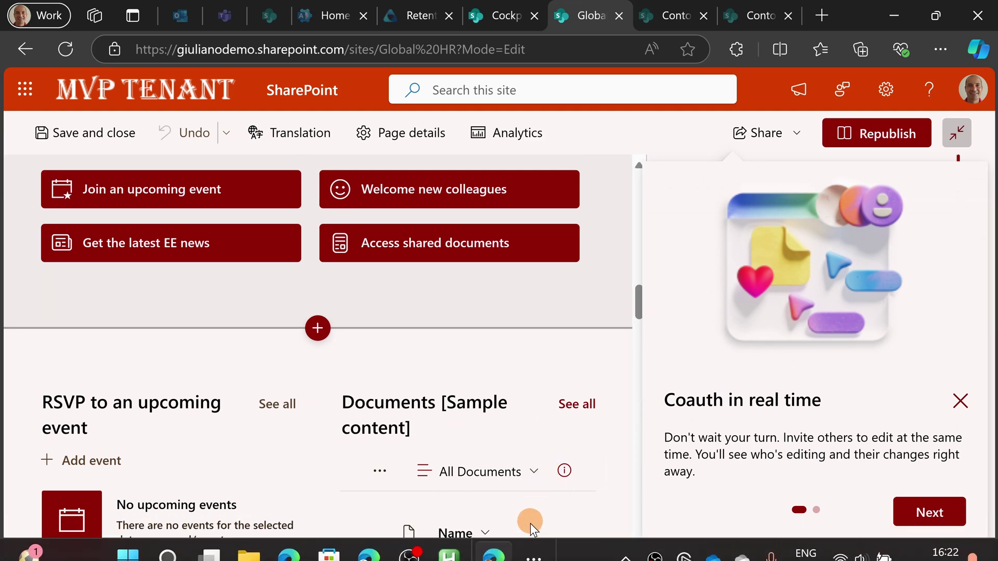
- Paste the form link into the Notepad iframe snippet's src, copy the snippet, and return to Edge
click(543, 550)
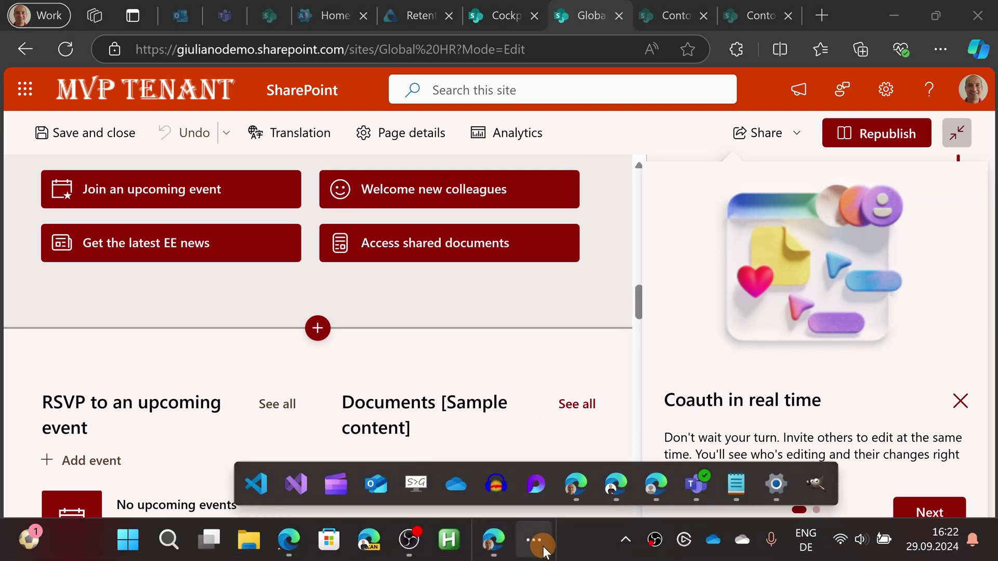
click(750, 483)
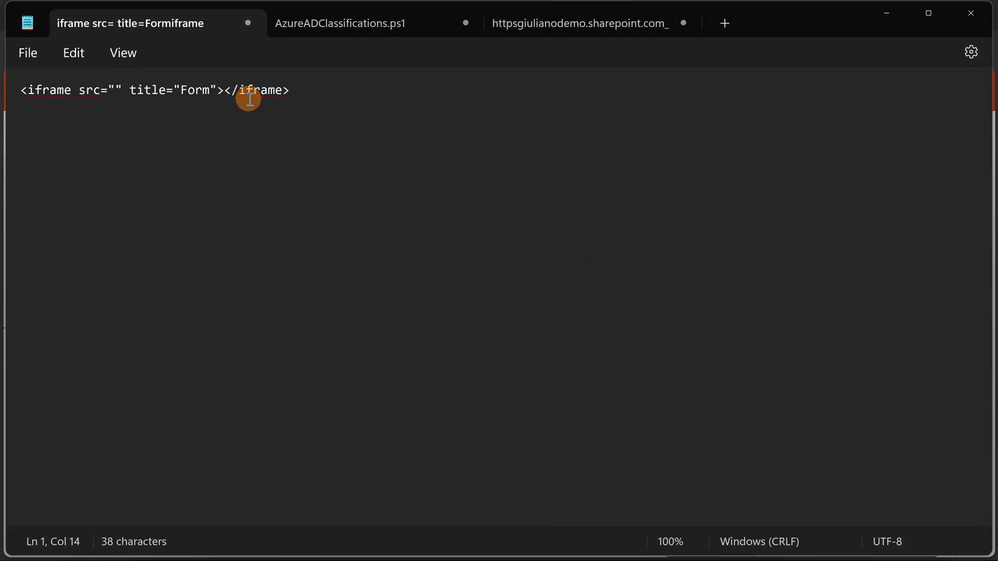
text(https://giulianodemo.sharepoint.com/:l:/s/Global%20HR/FIwhfHoFCuFDnVzcCgj3rNkBGy53-fZU2AyDJ84WLfEuGQ?nav=ZjFlODI5NDgtOGU0My00ZTVhLWIyNjItZDNiMzZhNWZmMDk4)
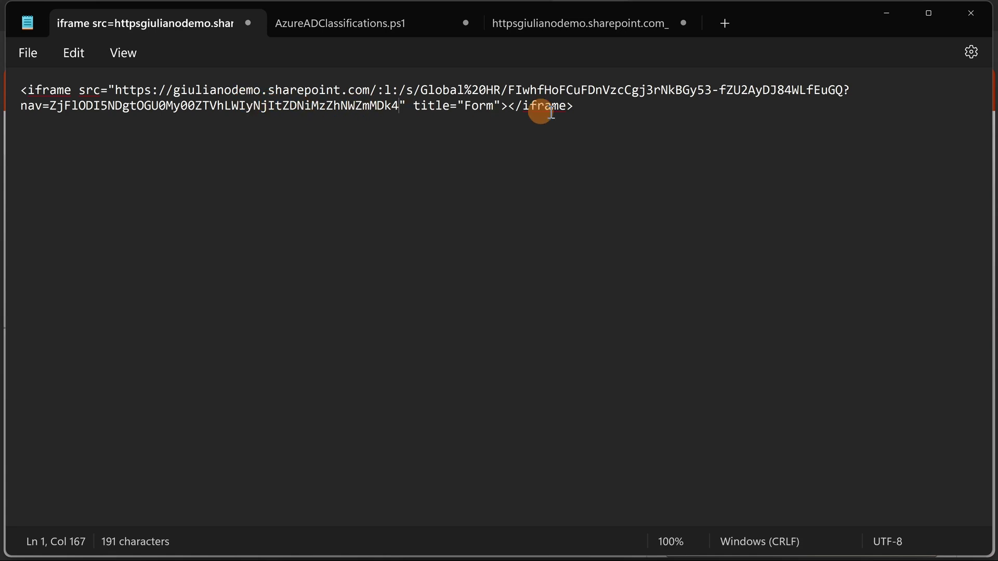
drag(603, 107, 20, 89)
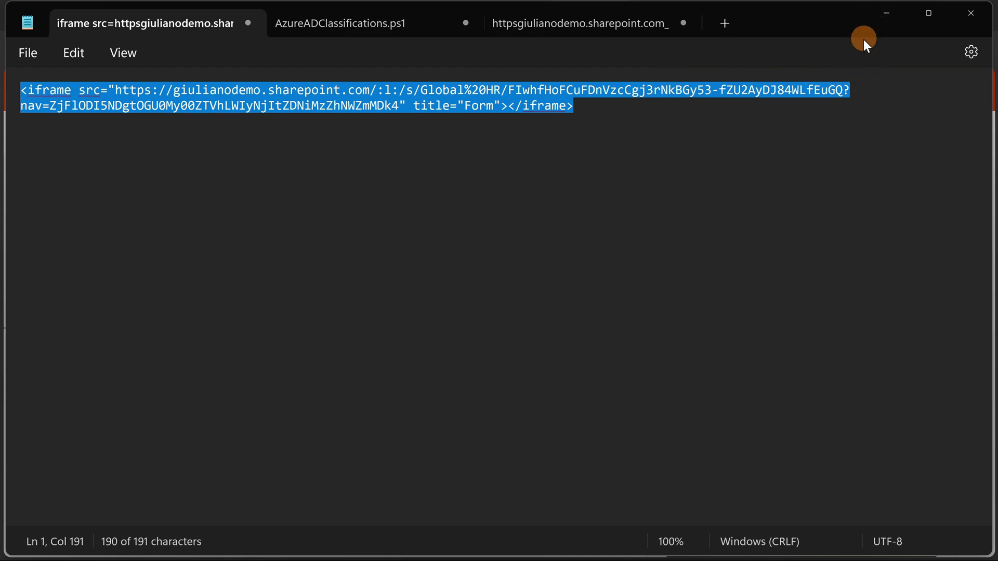
key(alt+Tab)
- Add a one-column section below the quick links and insert an Embed web part into it
scroll(472, 321, up, 3)
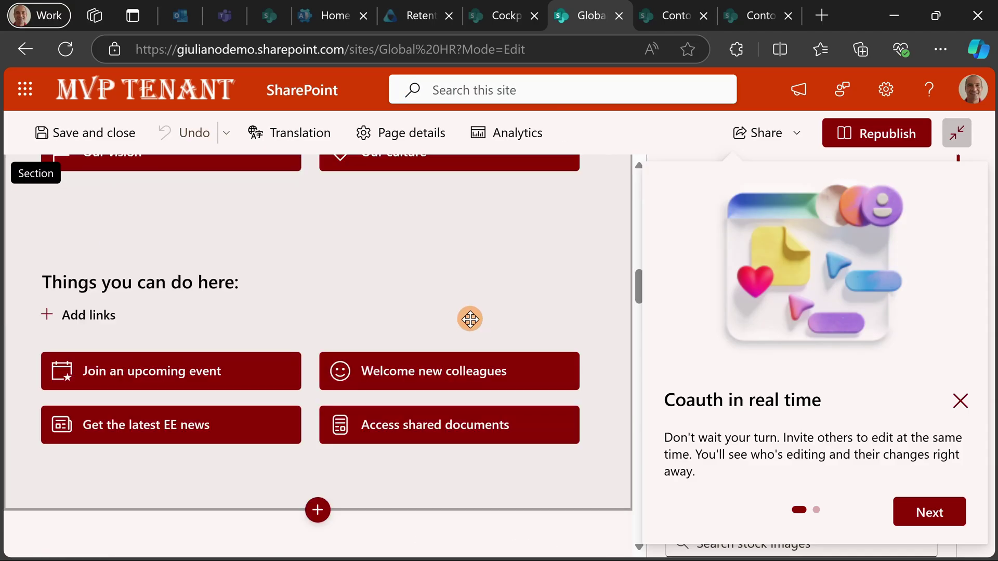
scroll(469, 319, down, 2)
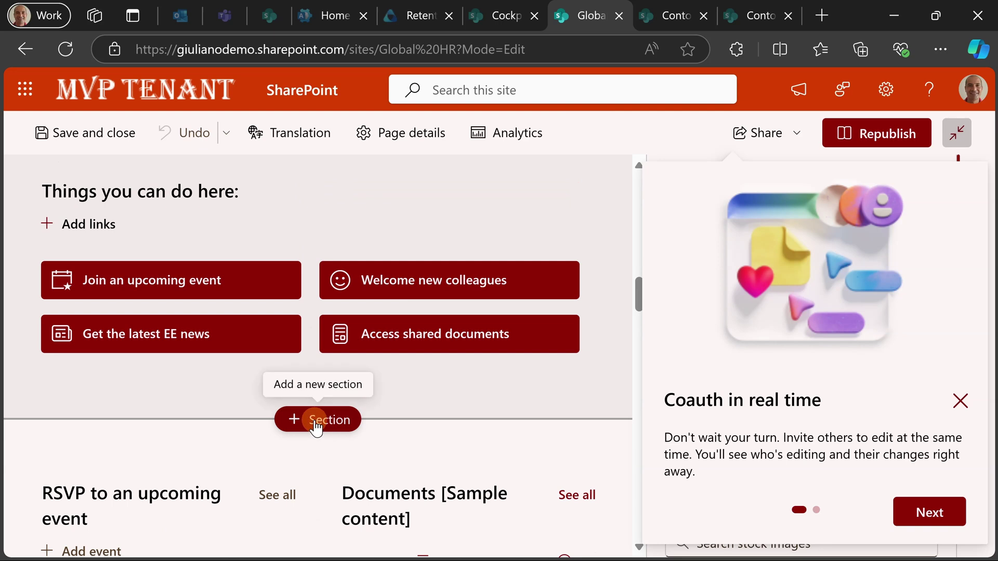
click(316, 423)
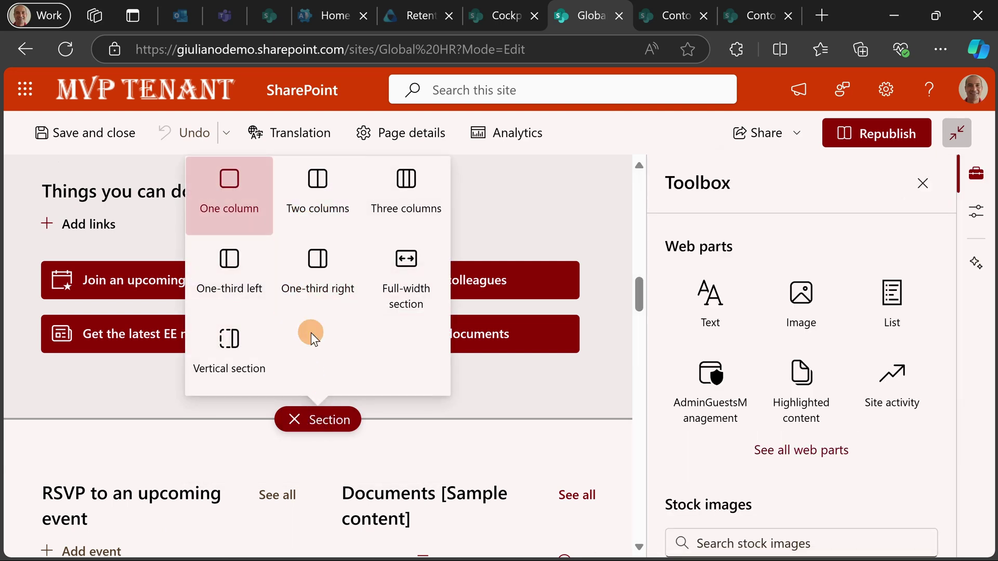
click(519, 387)
click(519, 388)
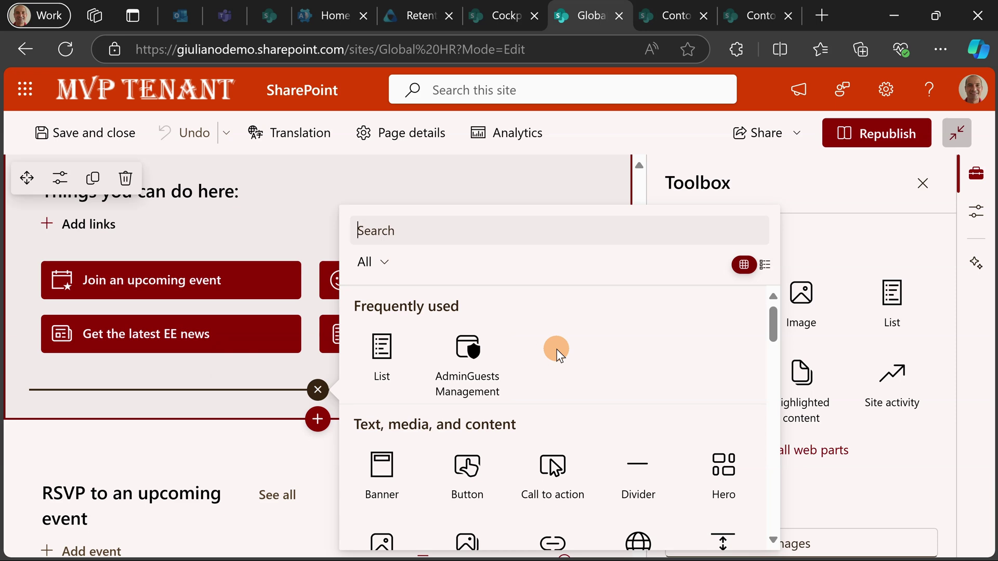
text(embed)
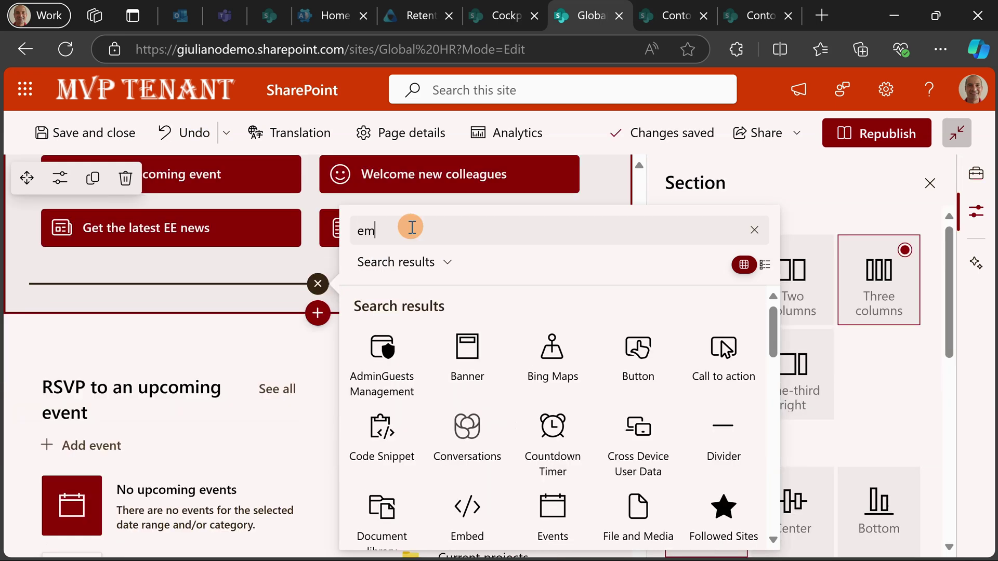
click(367, 378)
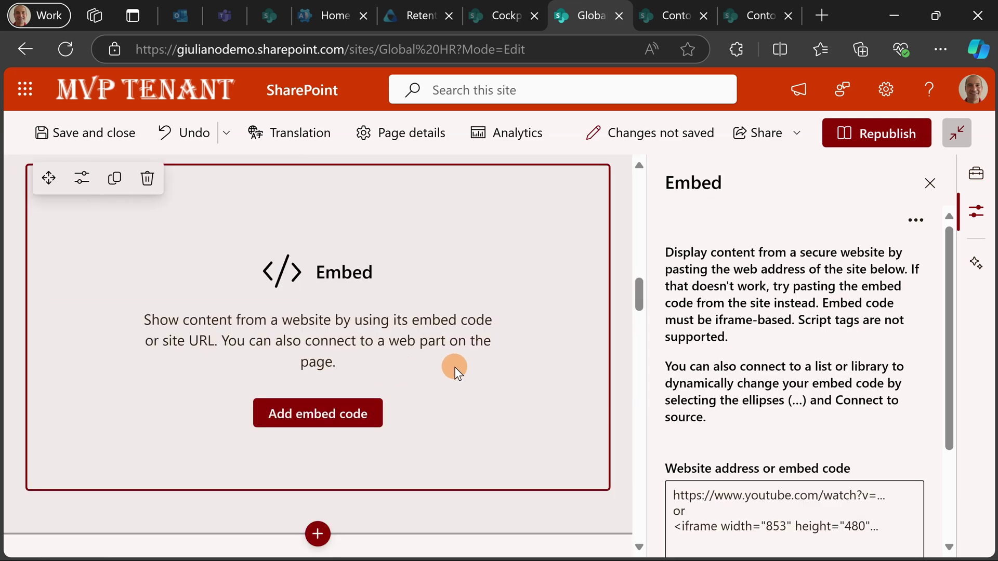
- Paste the Travel Request iframe code from clipboard history into the embed code box
scroll(796, 316, down, 3)
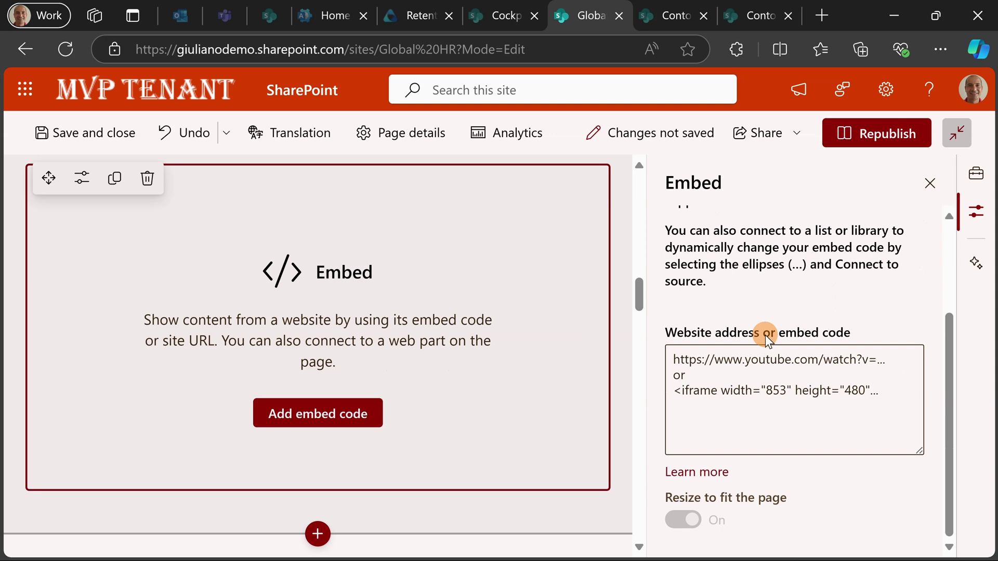
click(741, 362)
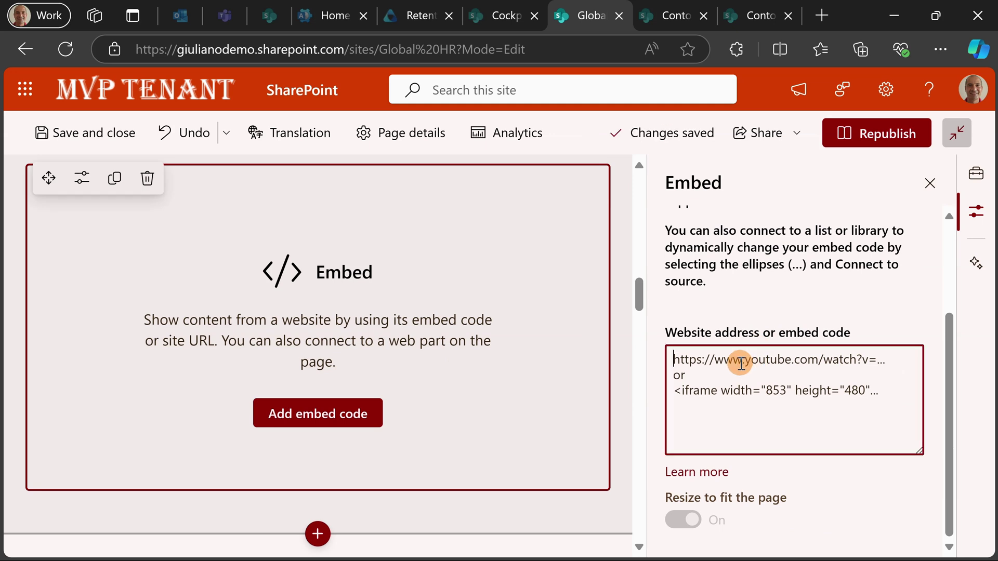
key(super+v)
click(769, 344)
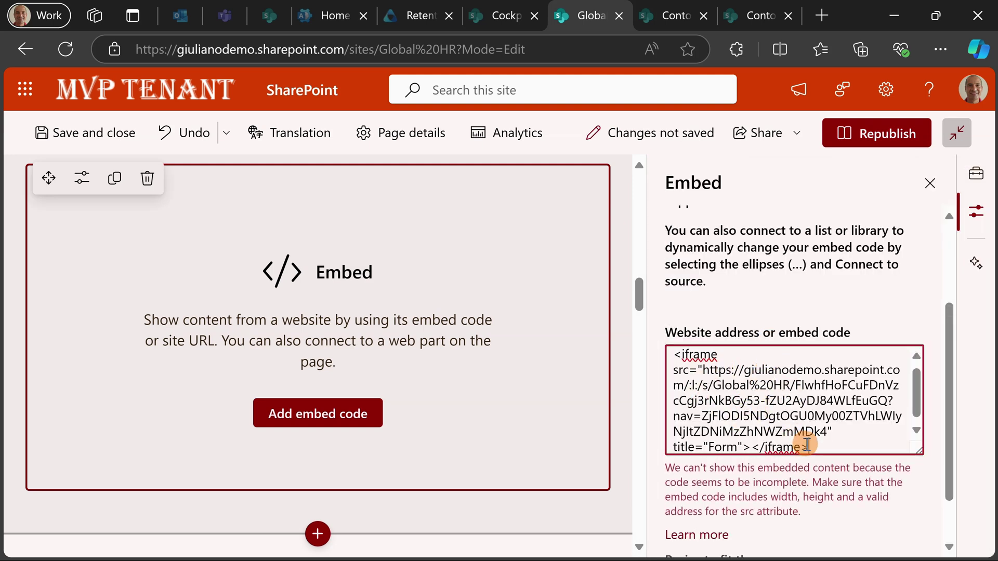
- Add width="800" and height="600" attributes to the iframe code
scroll(799, 442, down, 1)
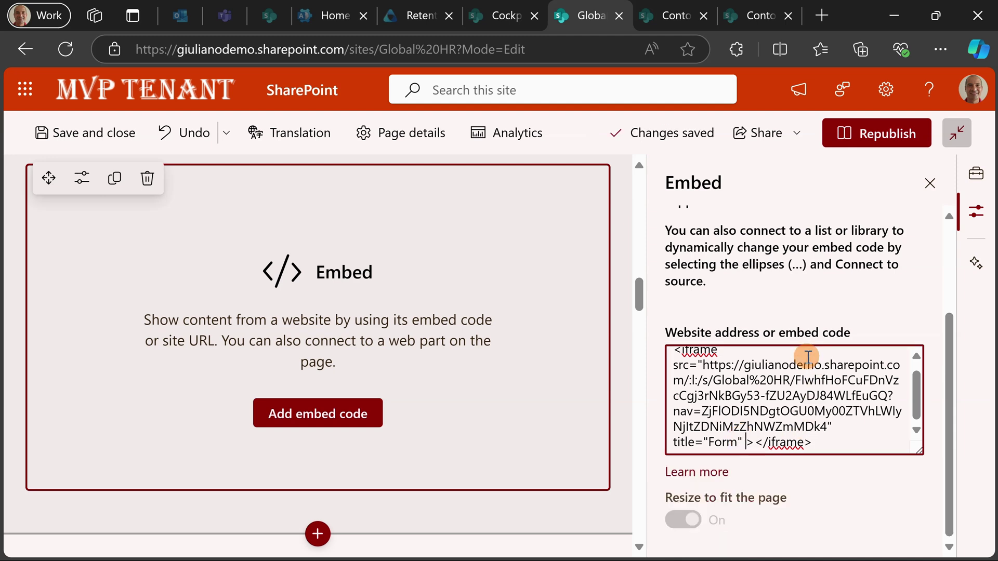
text(width)
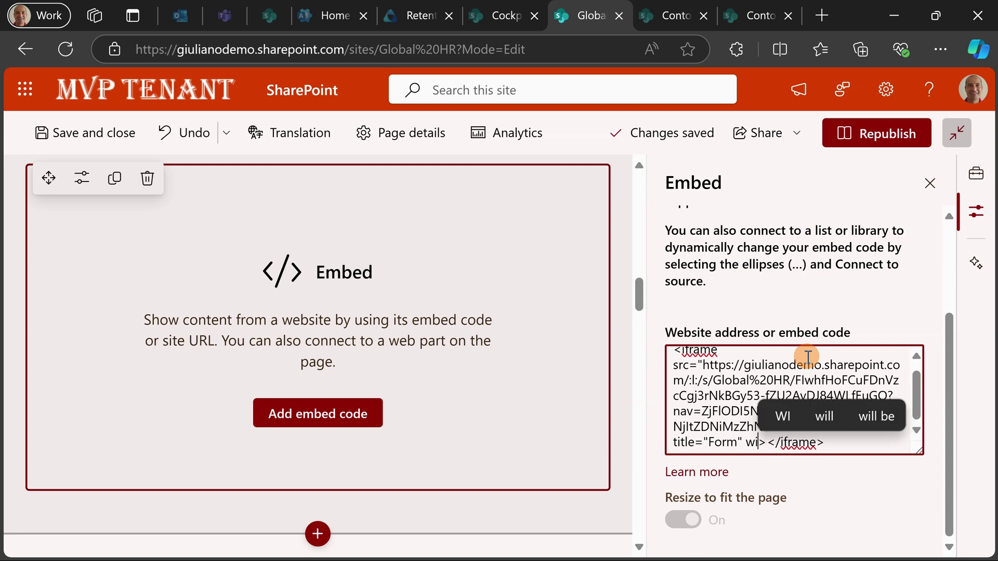
key(BackSpace)
key(BackSpace)
key(BackSpace)
key(BackSpace)
key(BackSpace)
text(=)
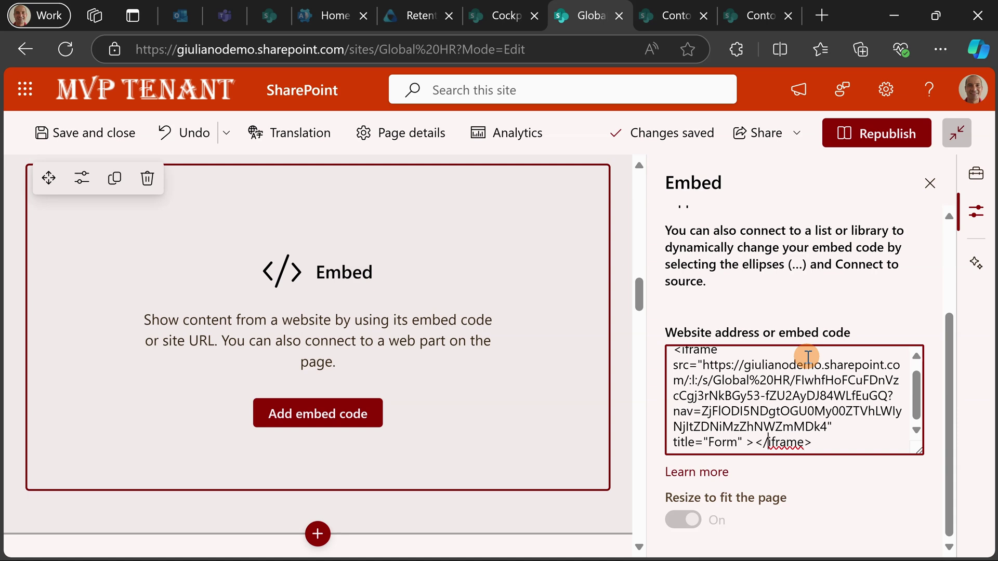
text(width)
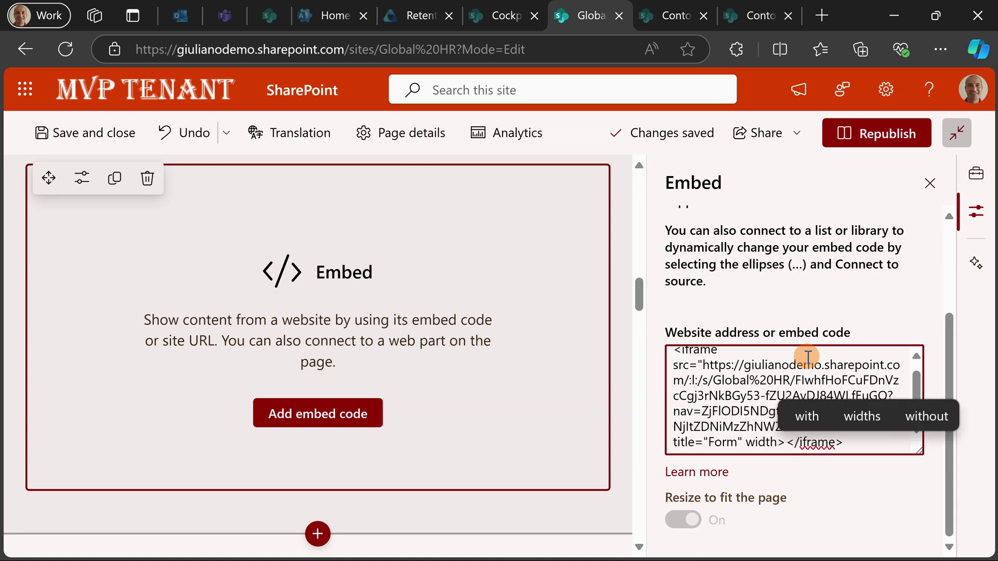
text(="")
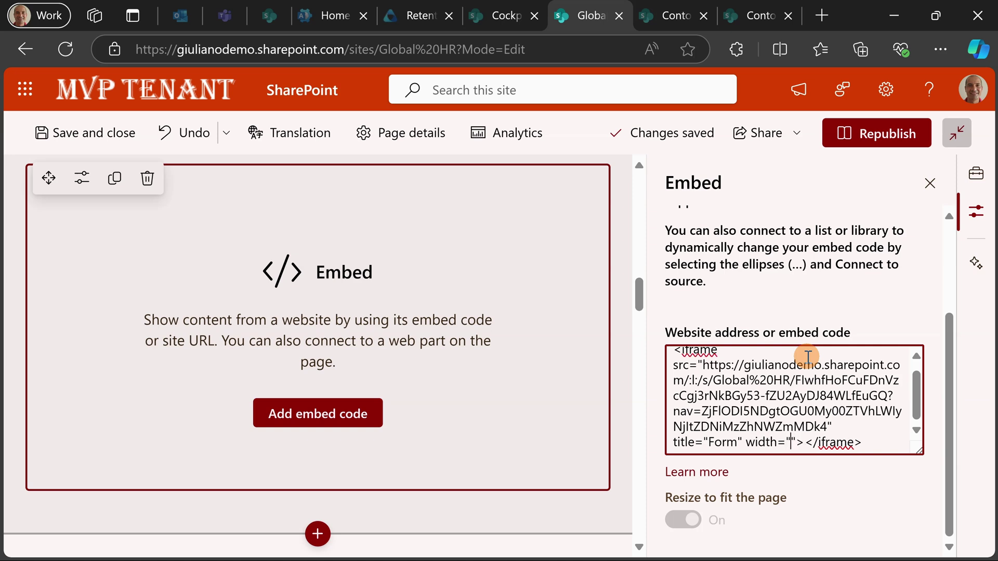
text(800)
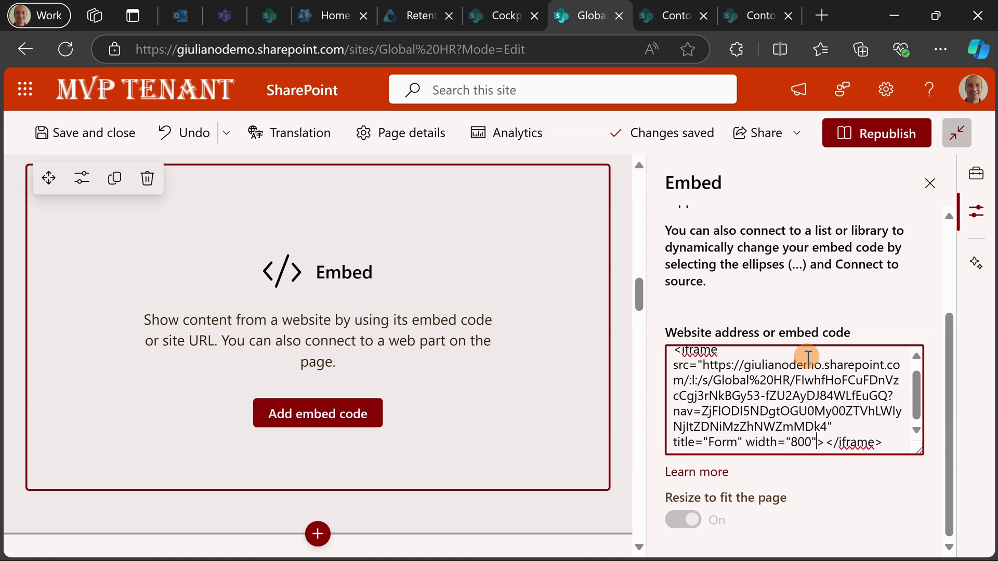
text( height)
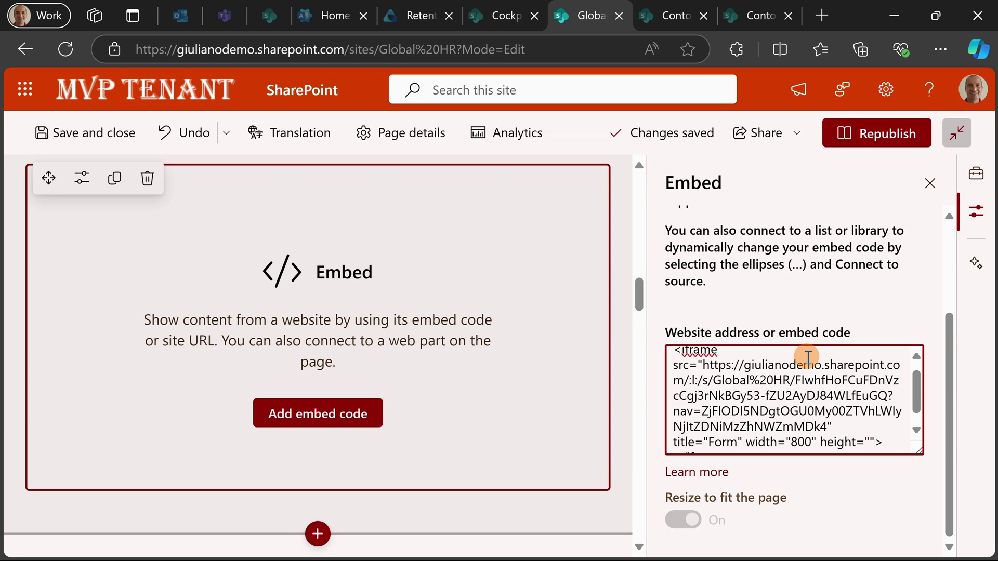
text(="")
key(Left)
text(600)
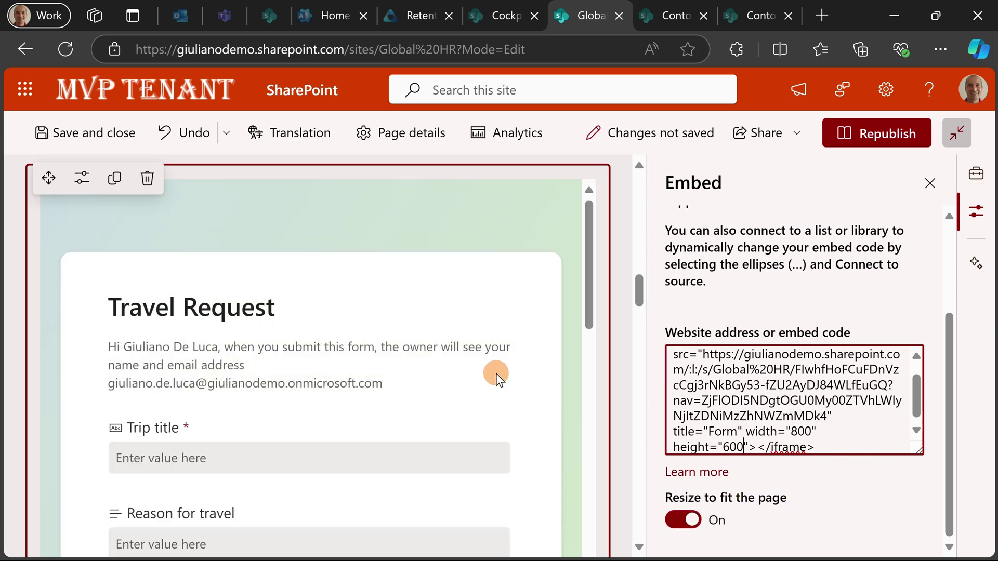
scroll(372, 400, down, 6)
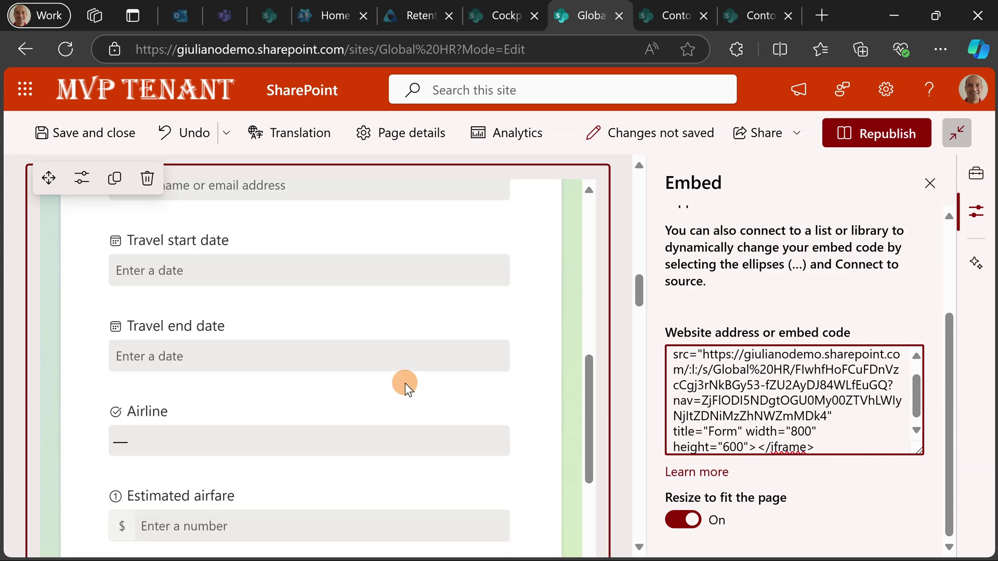
scroll(405, 383, down, 5)
scroll(405, 382, up, 3)
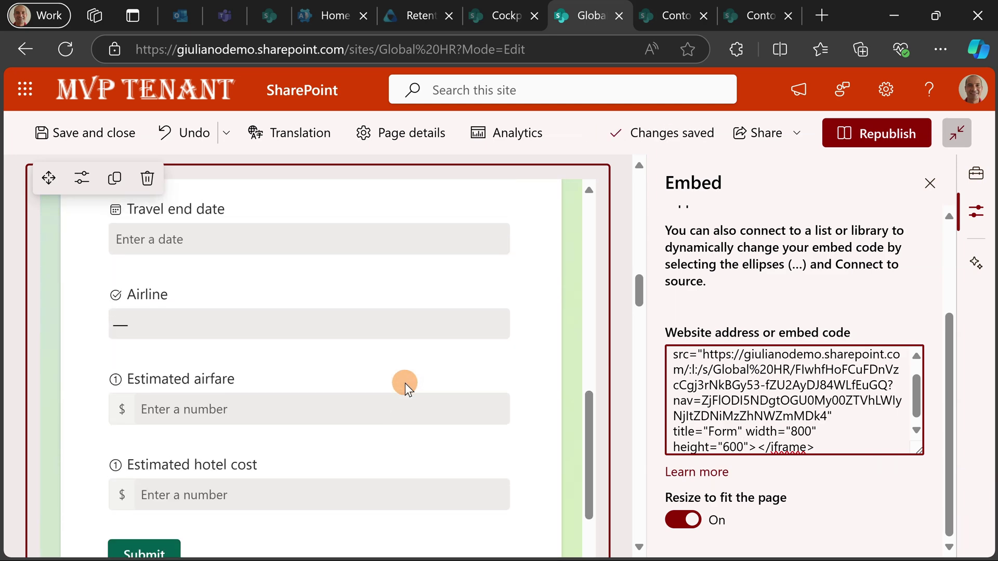
scroll(404, 382, up, 5)
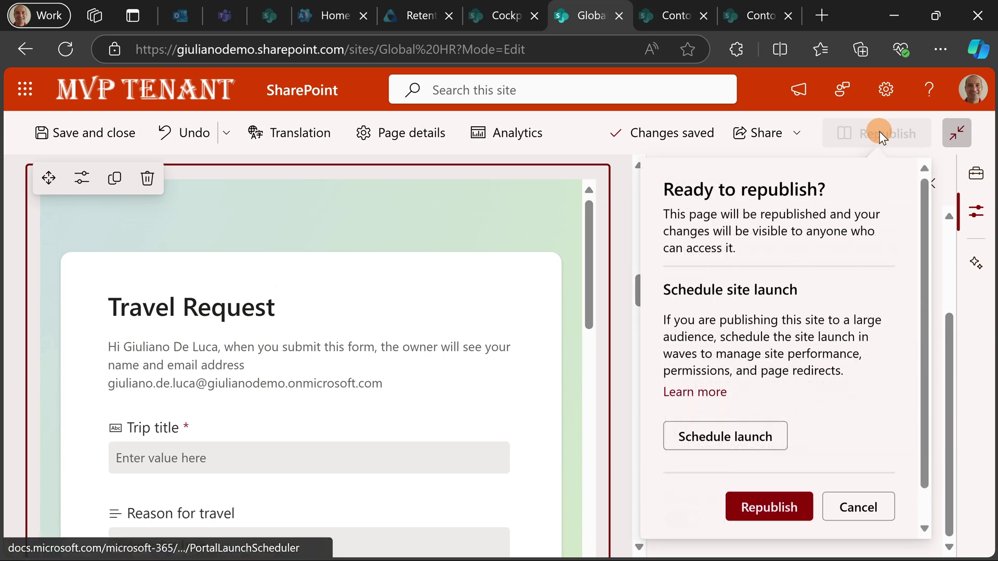
- Confirm republishing the Global HR home page with the embedded Travel Request form
click(787, 494)
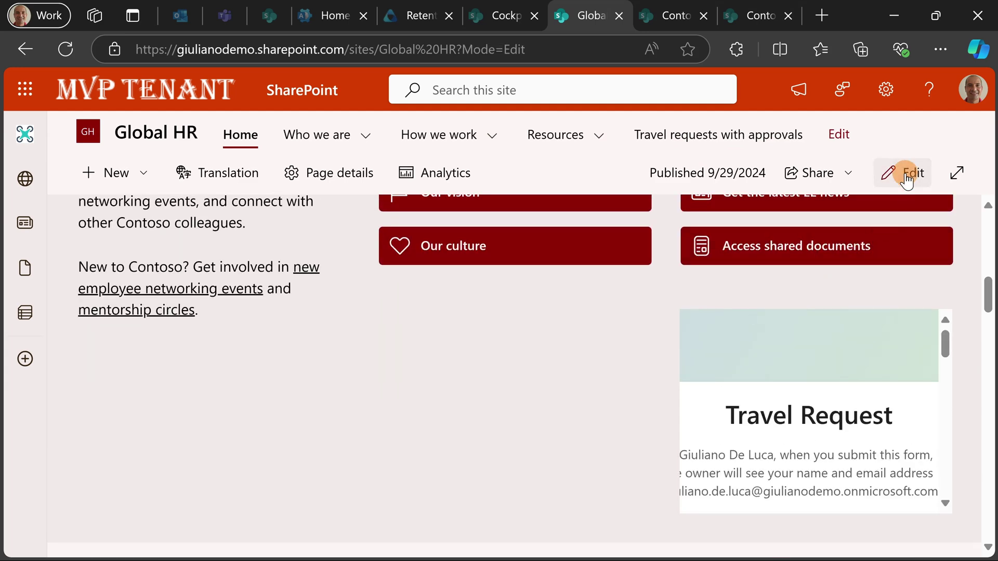
- Move the Travel Request embed into column one beside Documents and republish the page
click(908, 177)
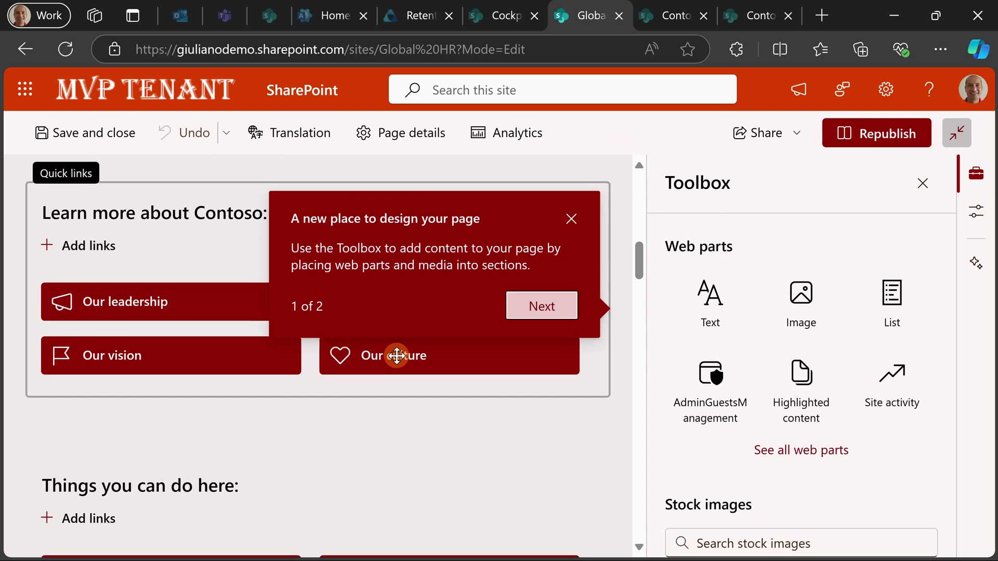
scroll(396, 356, down, 8)
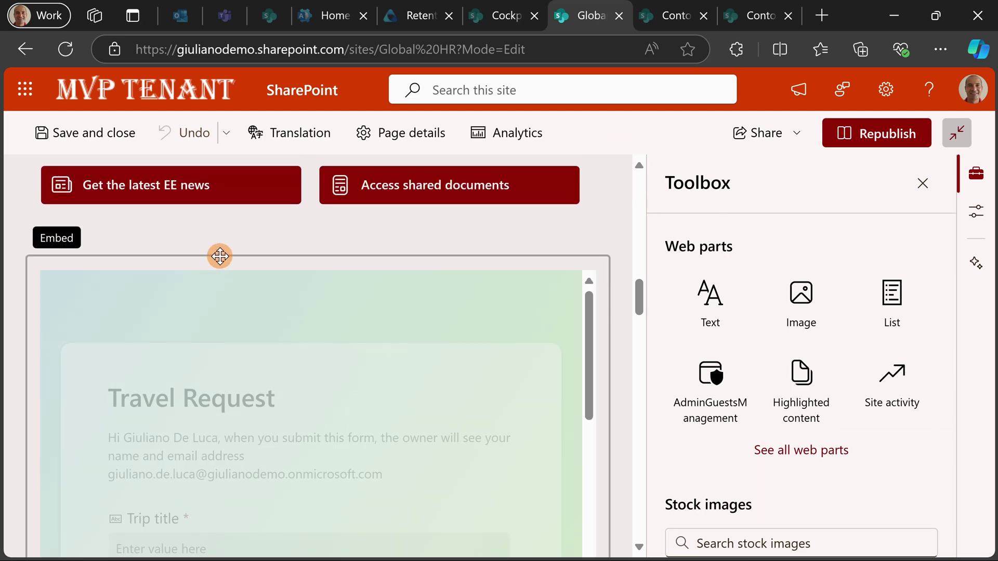
click(218, 258)
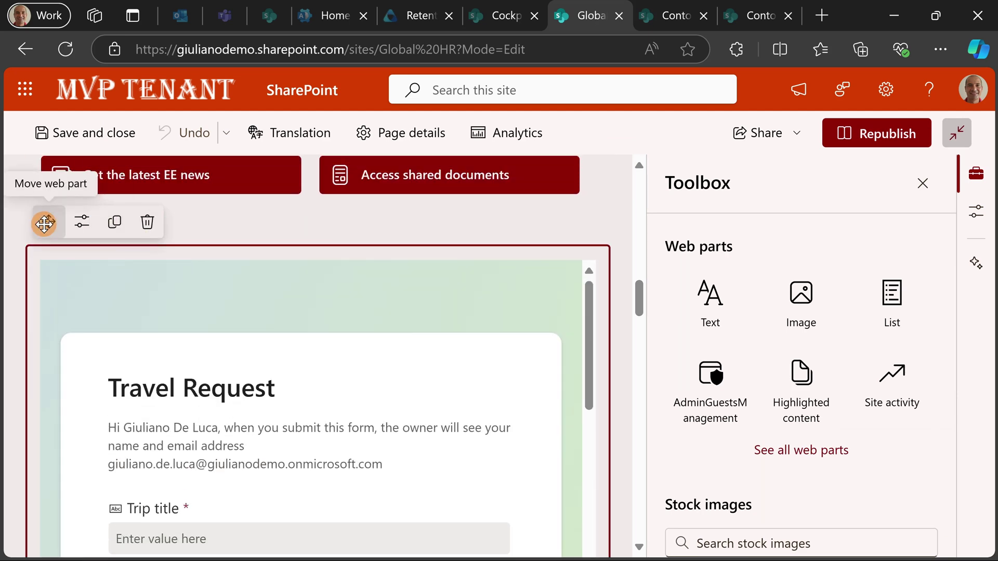
drag(46, 222, 147, 427)
scroll(326, 418, up, 5)
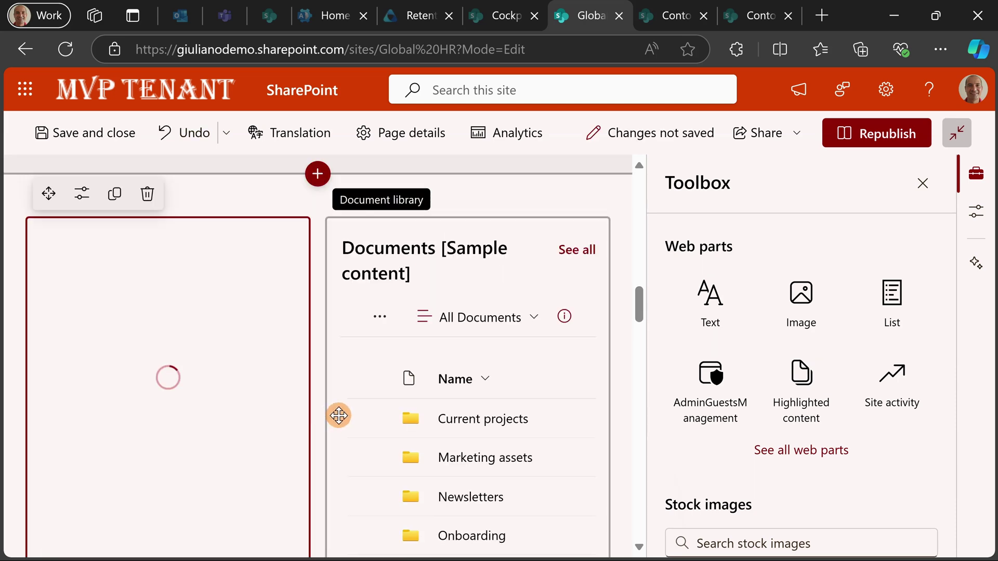
scroll(333, 358, up, 4)
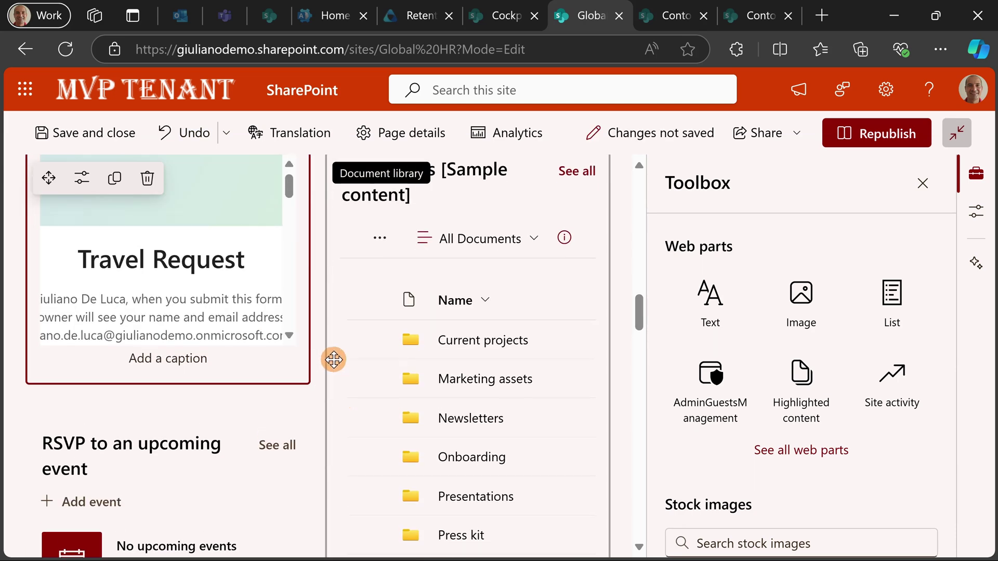
click(874, 133)
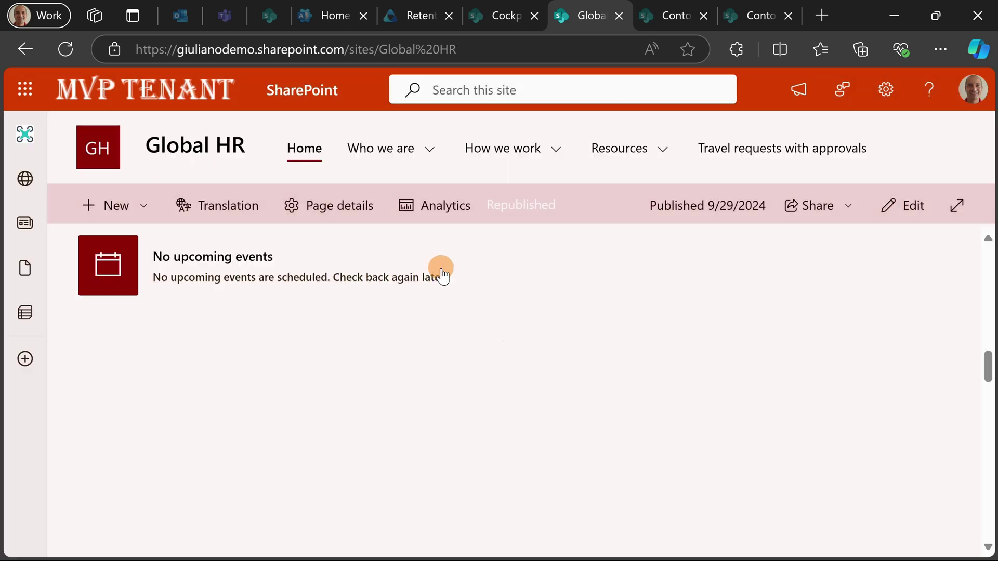
- Scroll through the published page to review the Travel Request form down to Submit
scroll(447, 278, down, 5)
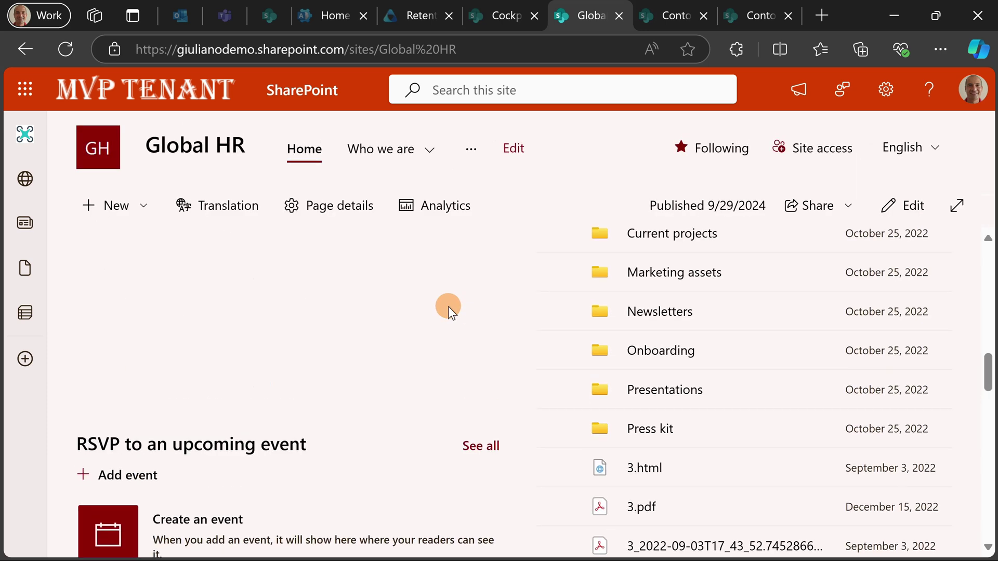
scroll(431, 293, down, 5)
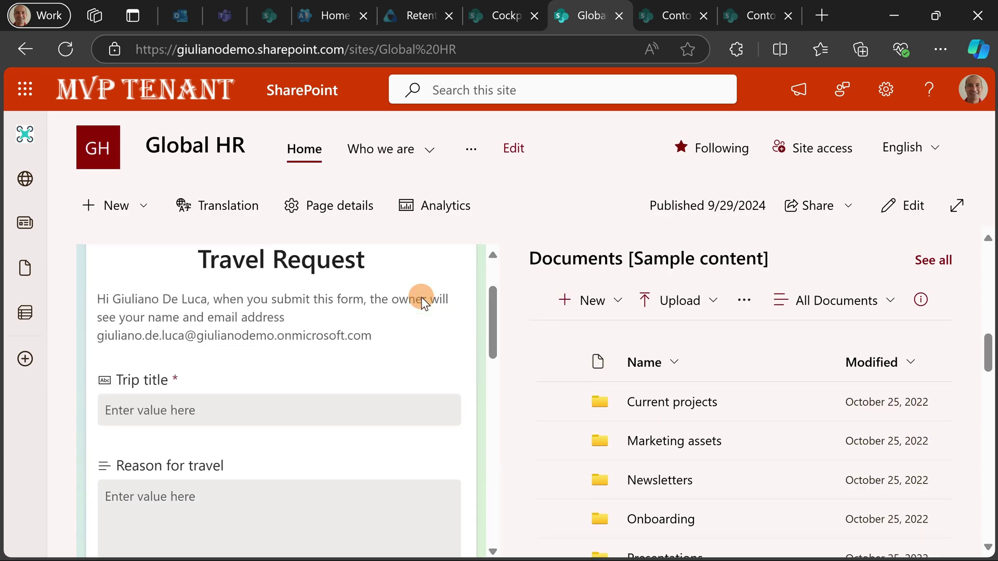
scroll(510, 300, down, 2)
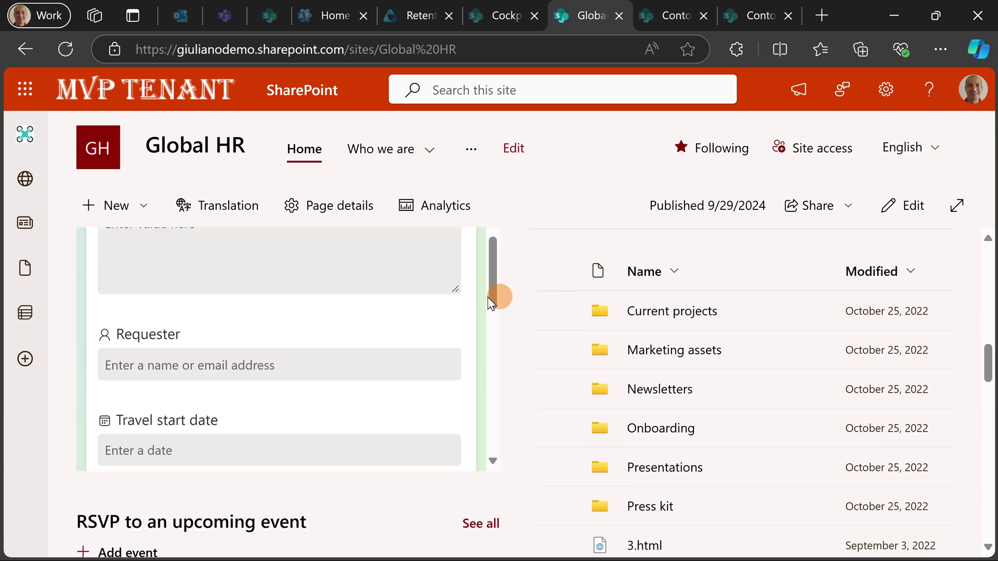
scroll(385, 292, down, 6)
scroll(385, 292, up, 8)
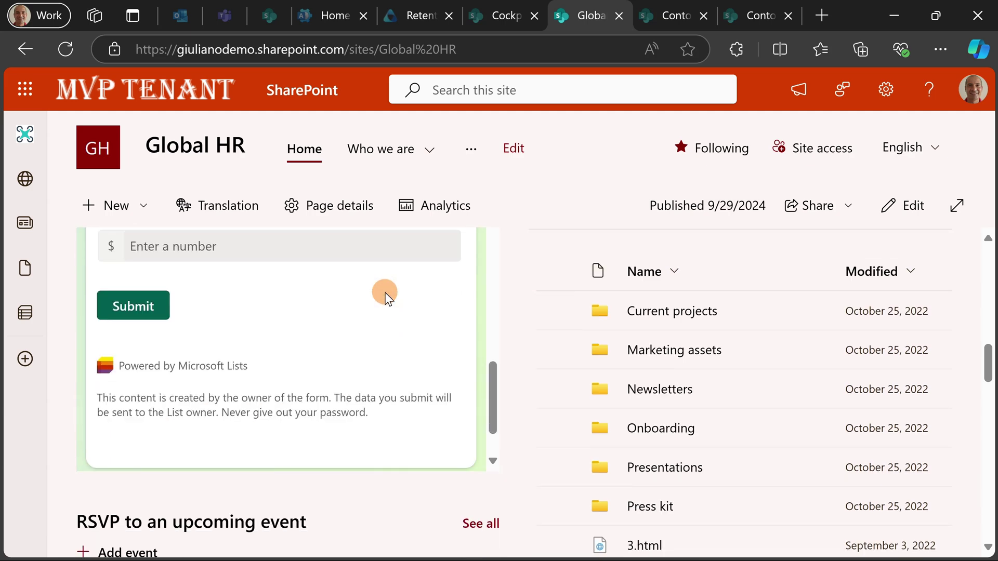
scroll(523, 292, up, 4)
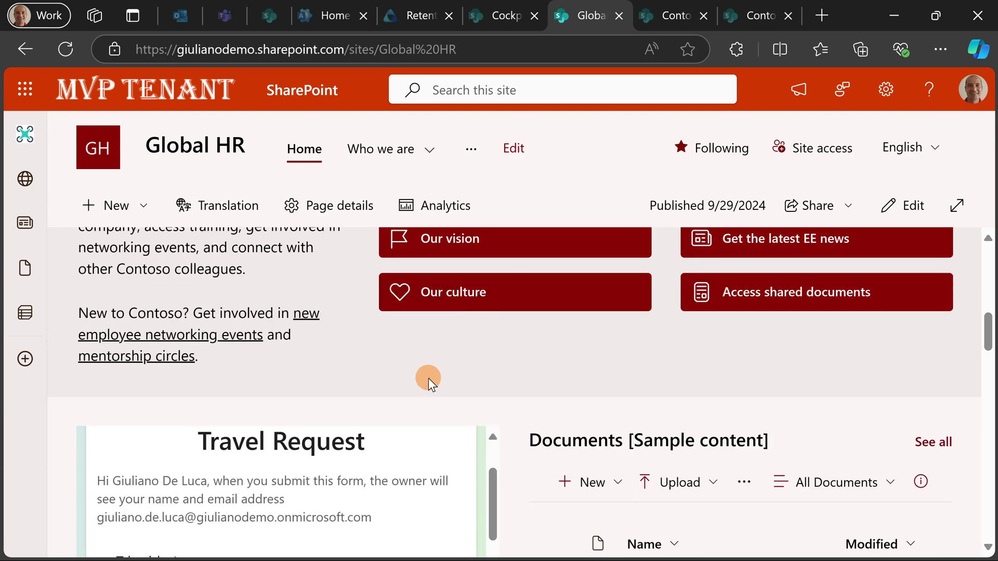
scroll(514, 359, down, 2)
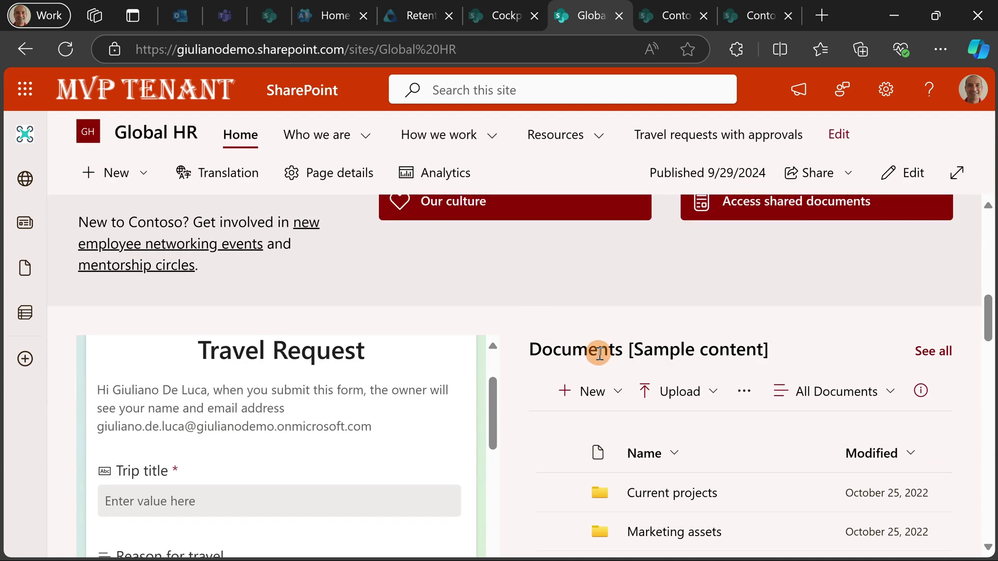
scroll(593, 374, down, 8)
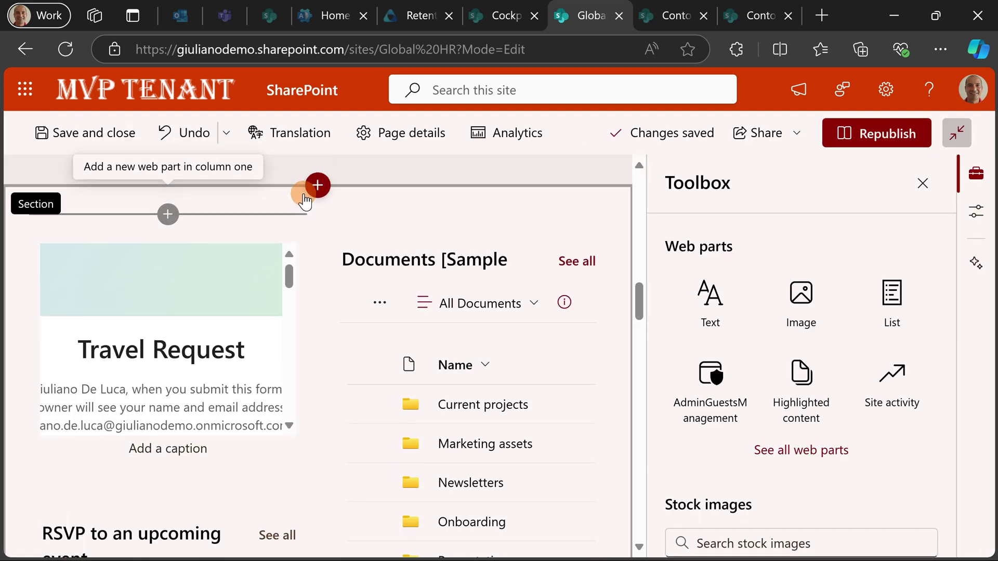
- Add a new one-column section, drag the Travel Request embed into it, and republish
scroll(319, 250, up, 1)
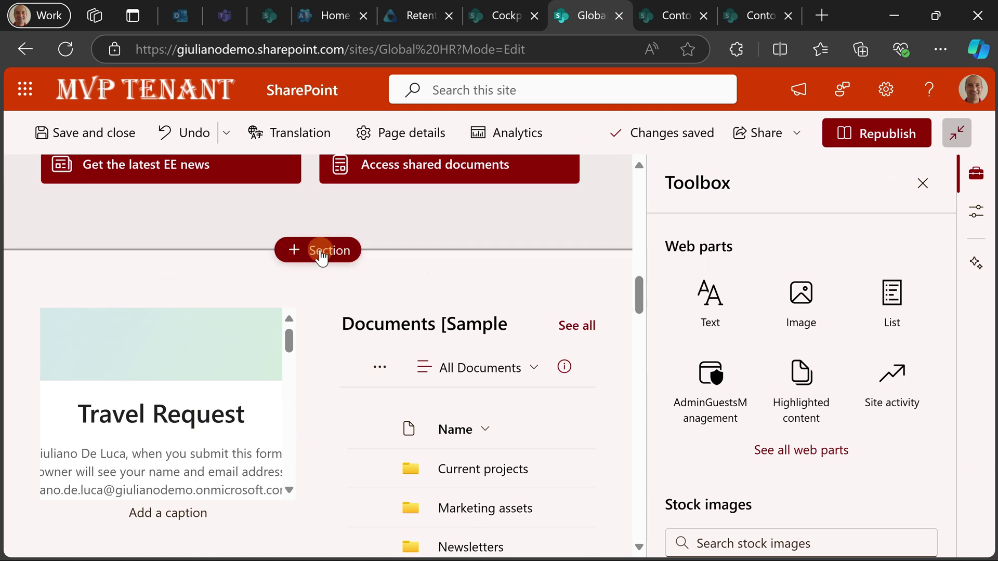
click(319, 252)
click(229, 342)
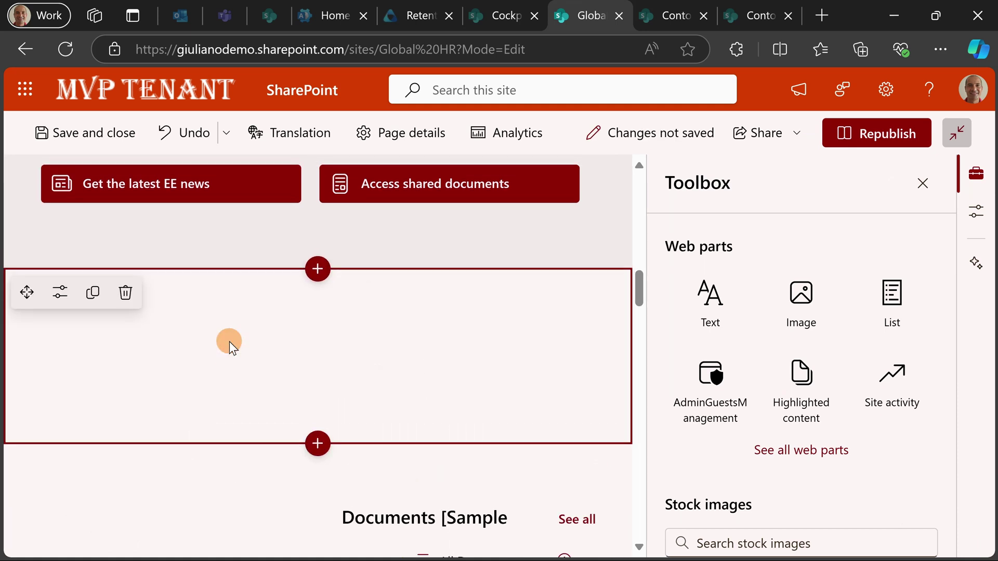
scroll(209, 313, down, 3)
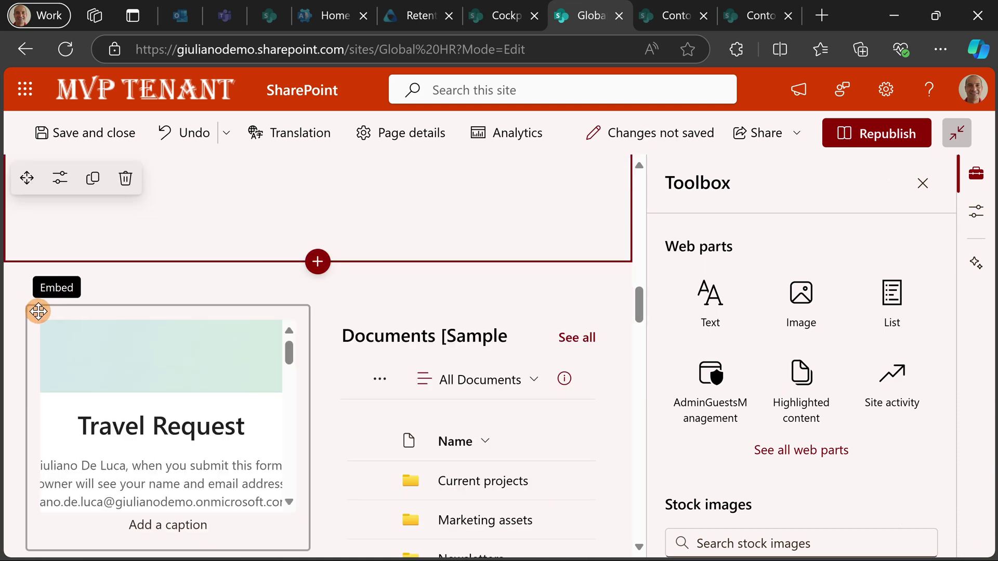
drag(39, 309, 185, 296)
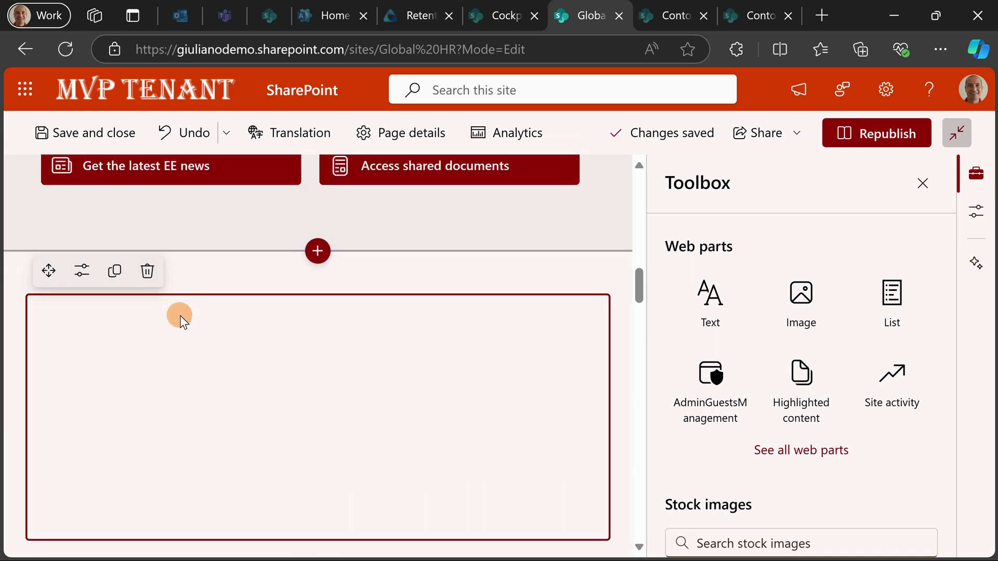
click(859, 130)
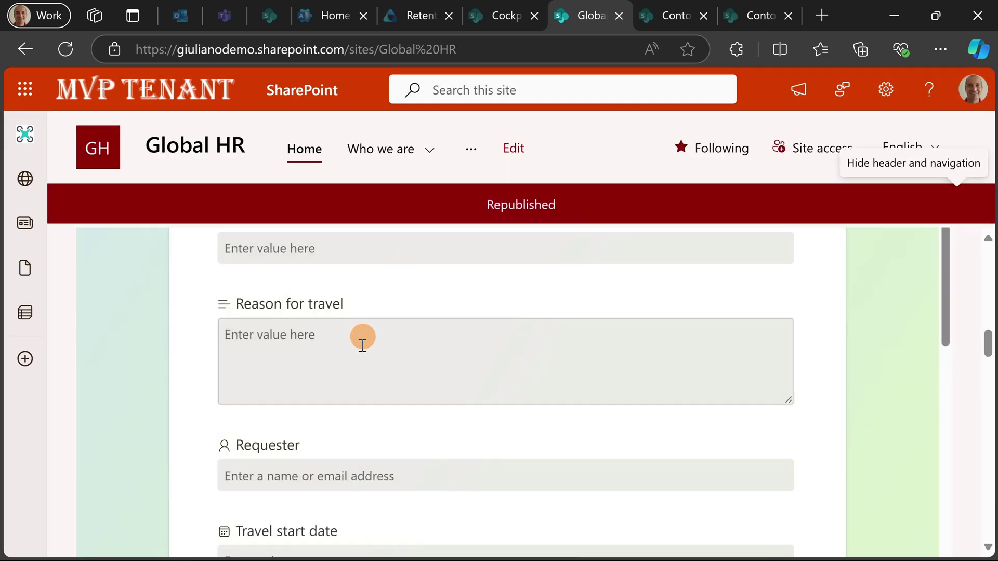
scroll(360, 355, up, 10)
scroll(363, 354, down, 4)
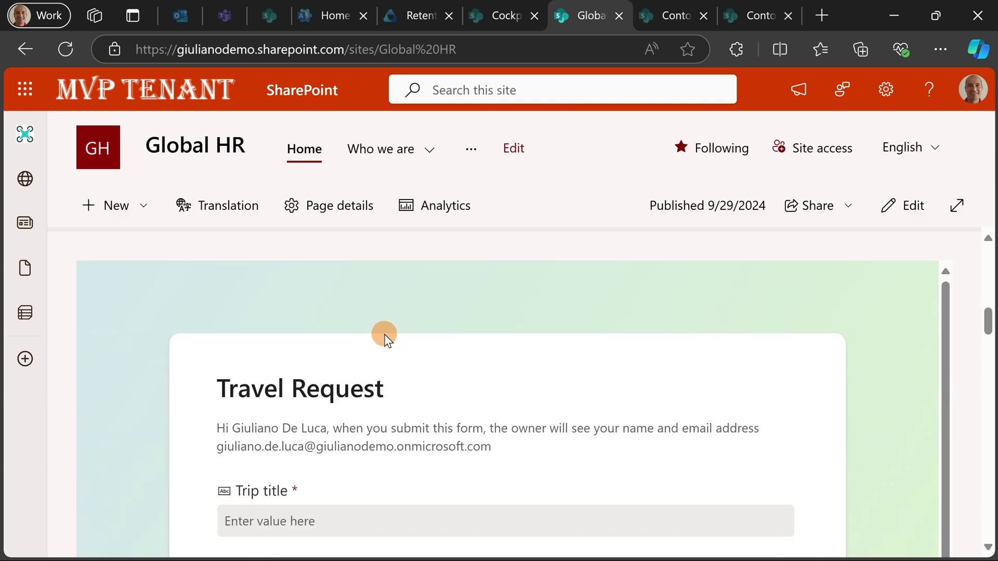
scroll(395, 327, down, 6)
scroll(388, 296, down, 3)
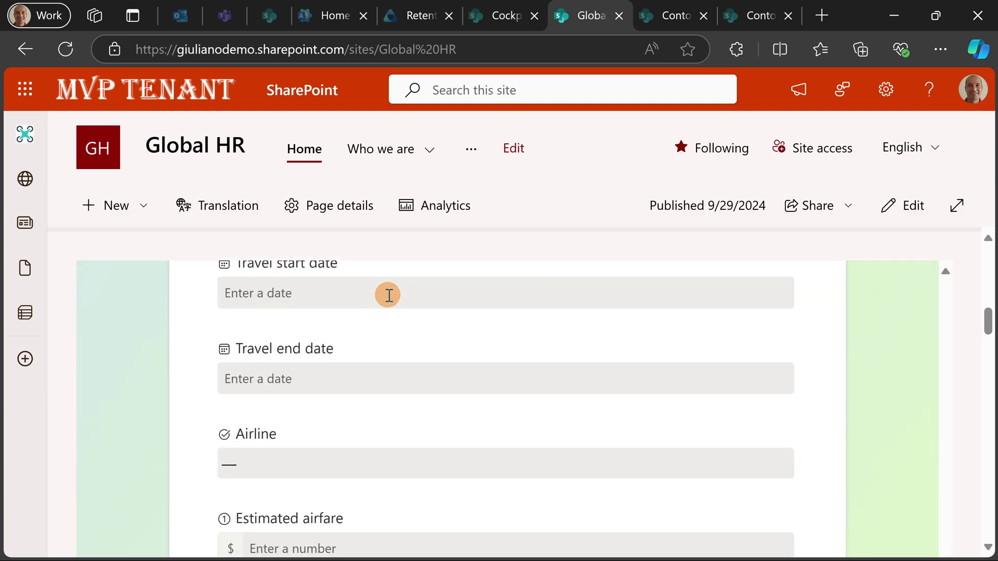
scroll(493, 310, up, 8)
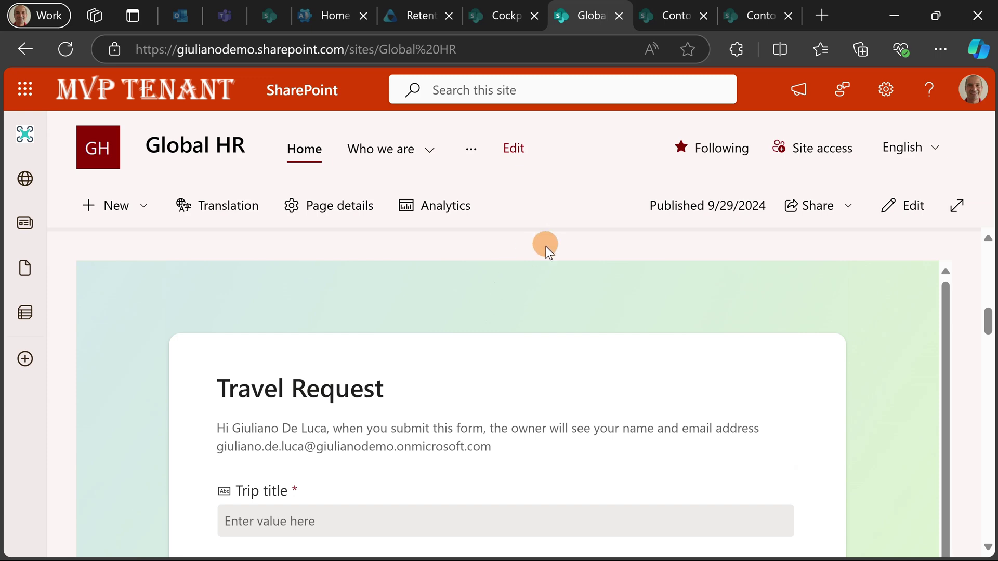
scroll(571, 260, up, 10)
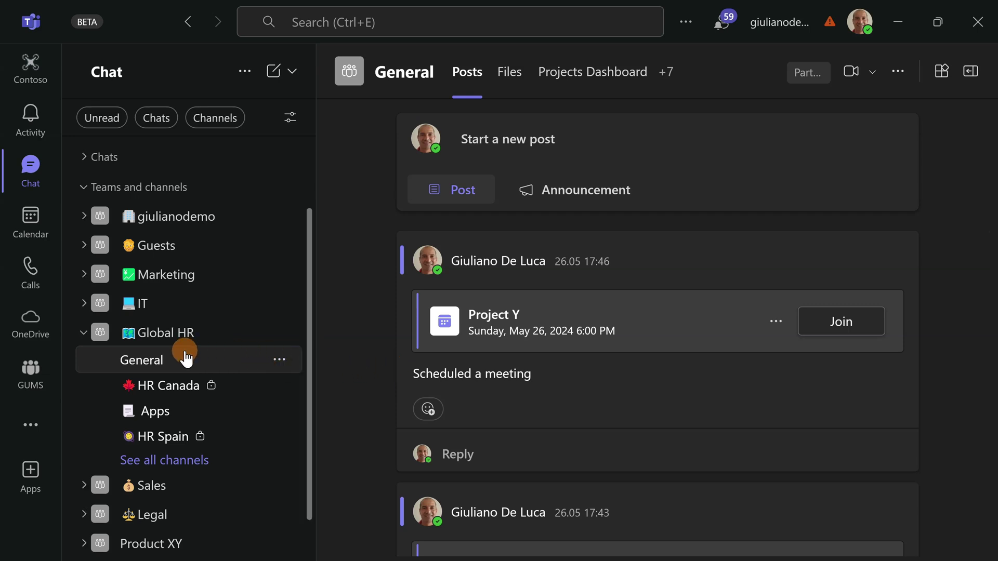
- Open the Apps channel under the Global HR team in Teams
click(185, 424)
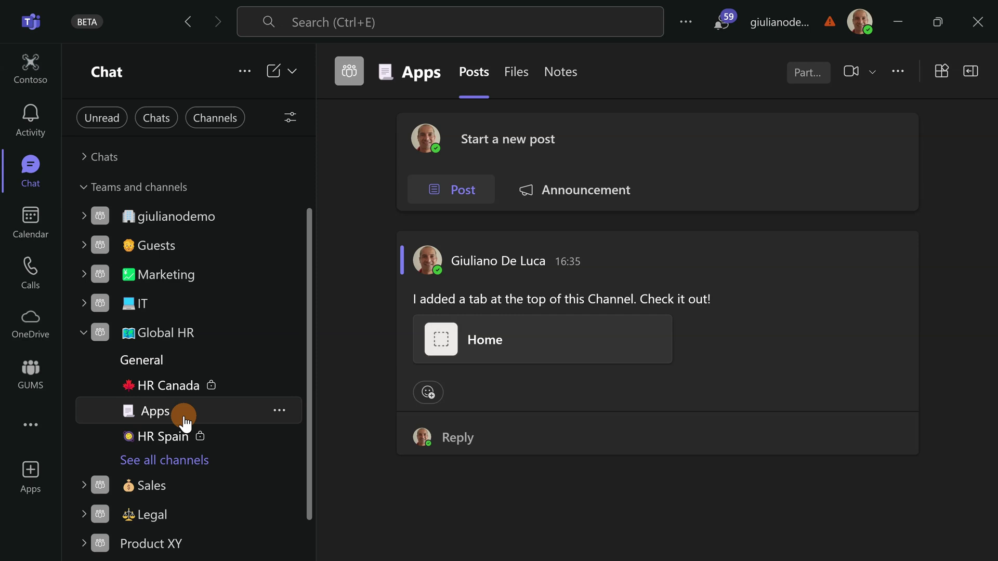
- Add the SharePoint app to the Apps channel as a pinned tab
click(943, 84)
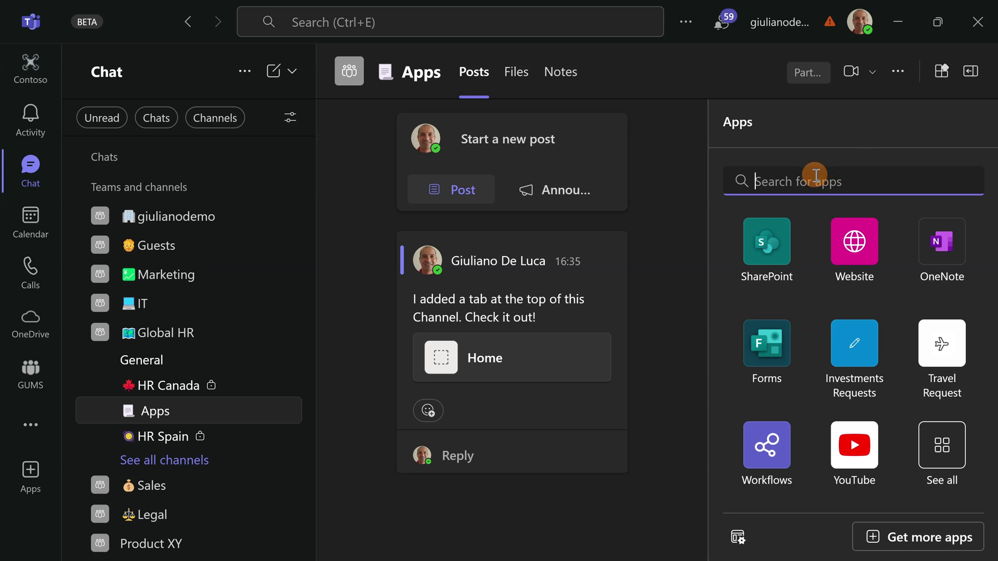
click(771, 260)
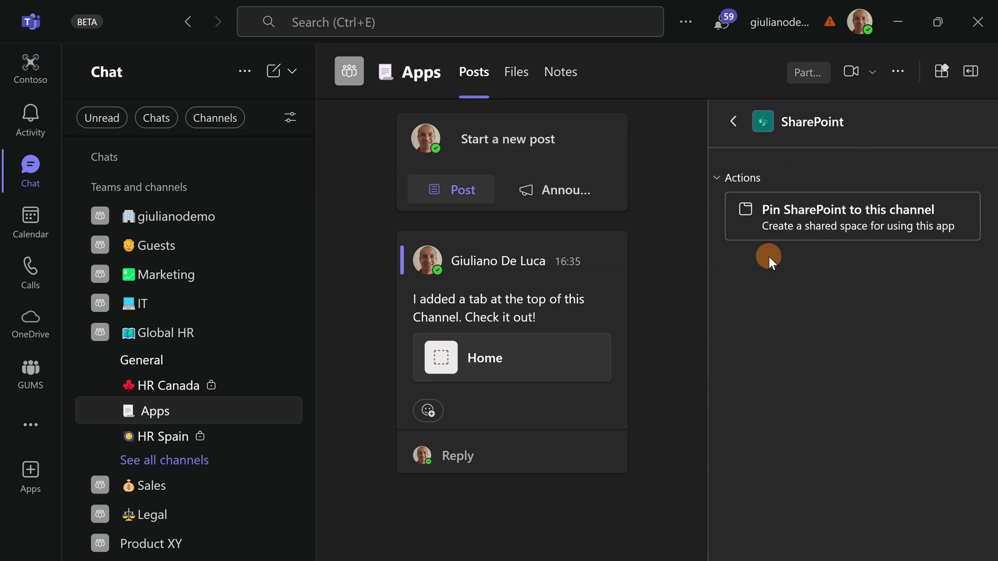
click(817, 217)
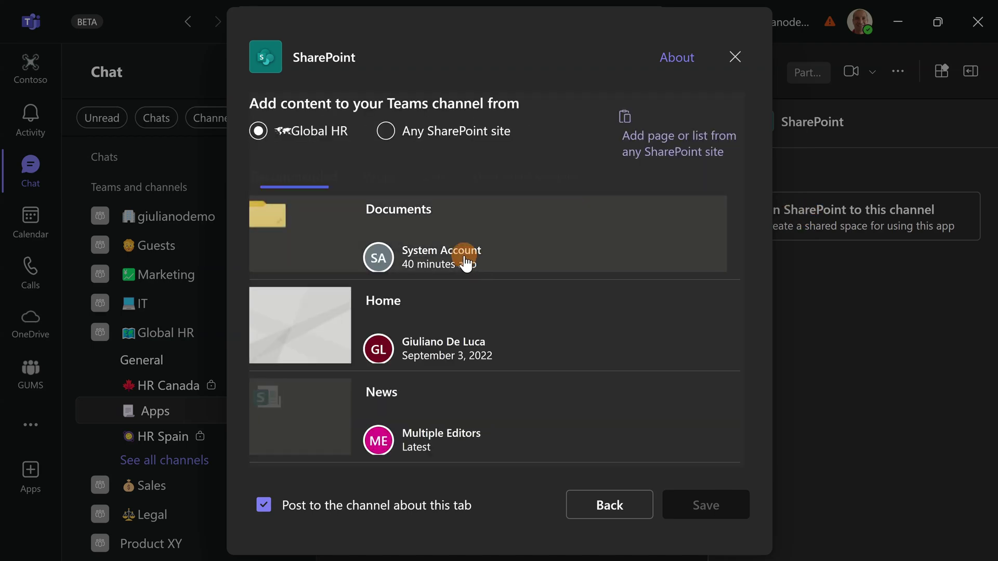
scroll(367, 323, down, 5)
scroll(350, 304, down, 10)
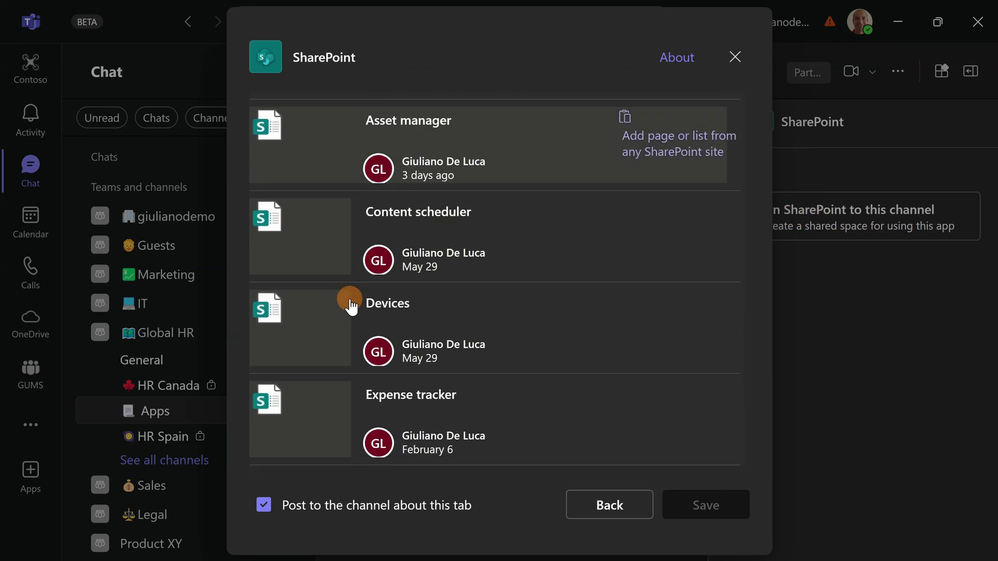
scroll(349, 304, down, 2)
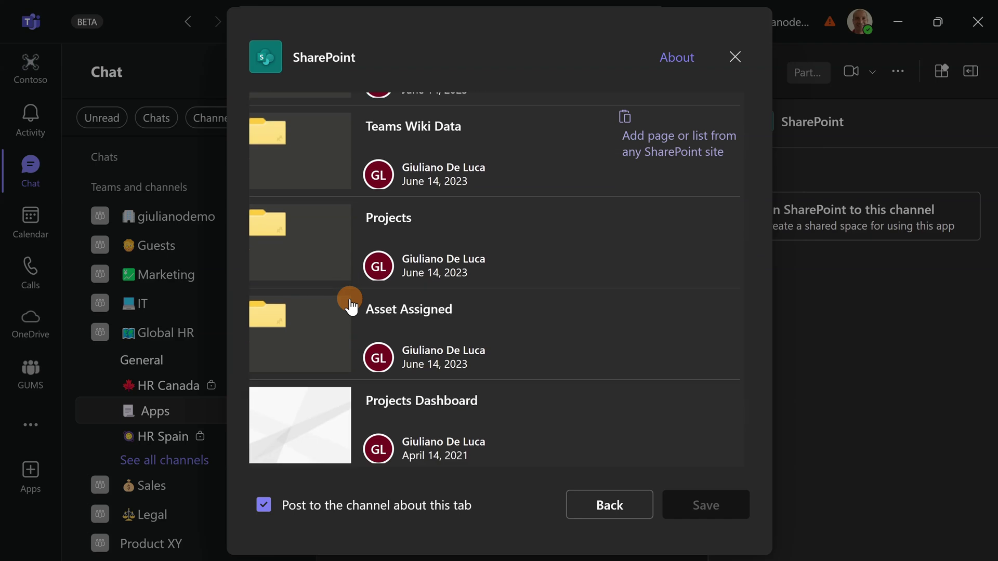
scroll(319, 416, up, 15)
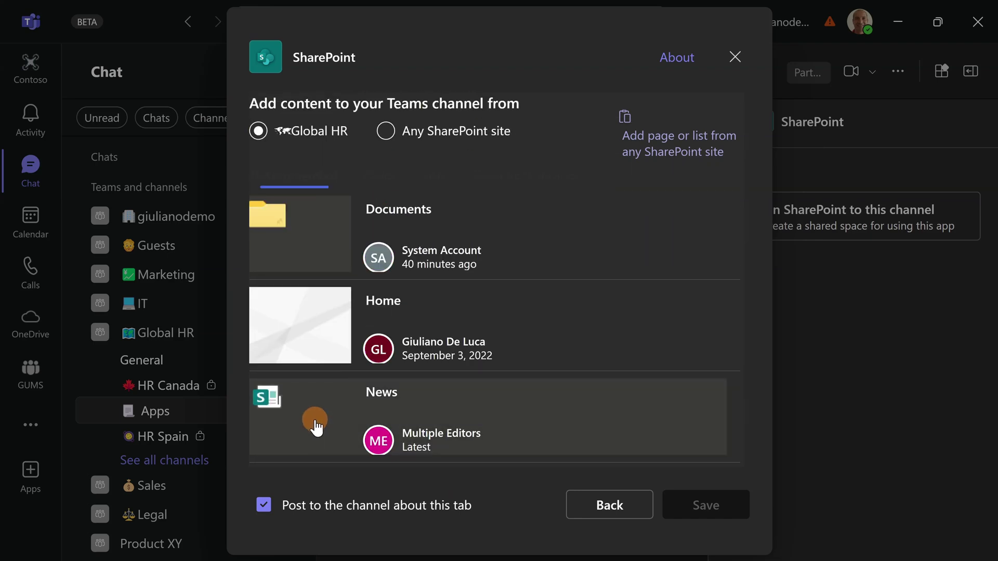
- Link the tab to Any SharePoint site using the Global HR site URL copied from the browser, and save
click(455, 147)
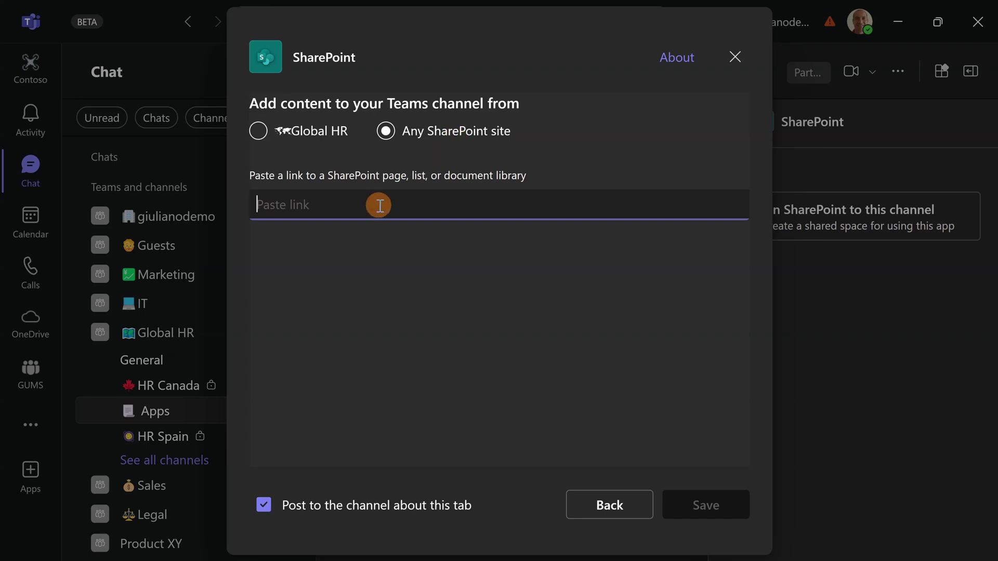
key(alt+Tab)
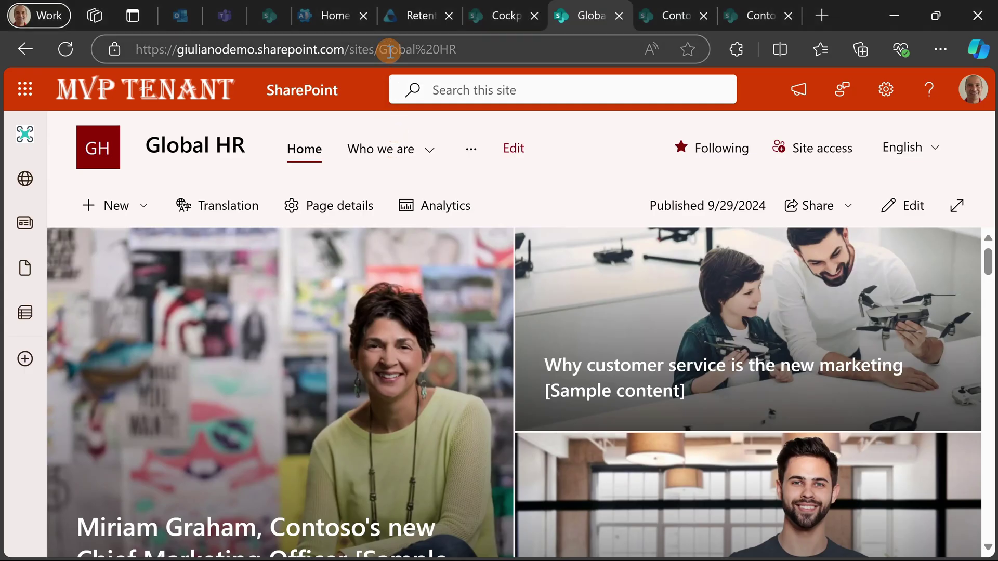
click(389, 49)
key(ctrl+c)
key(alt+Tab)
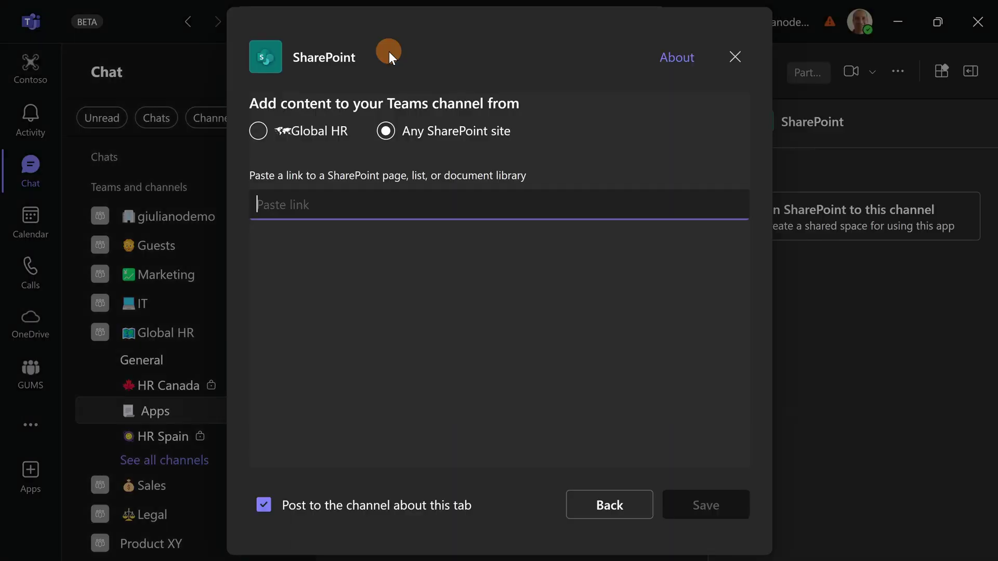
key(ctrl+v)
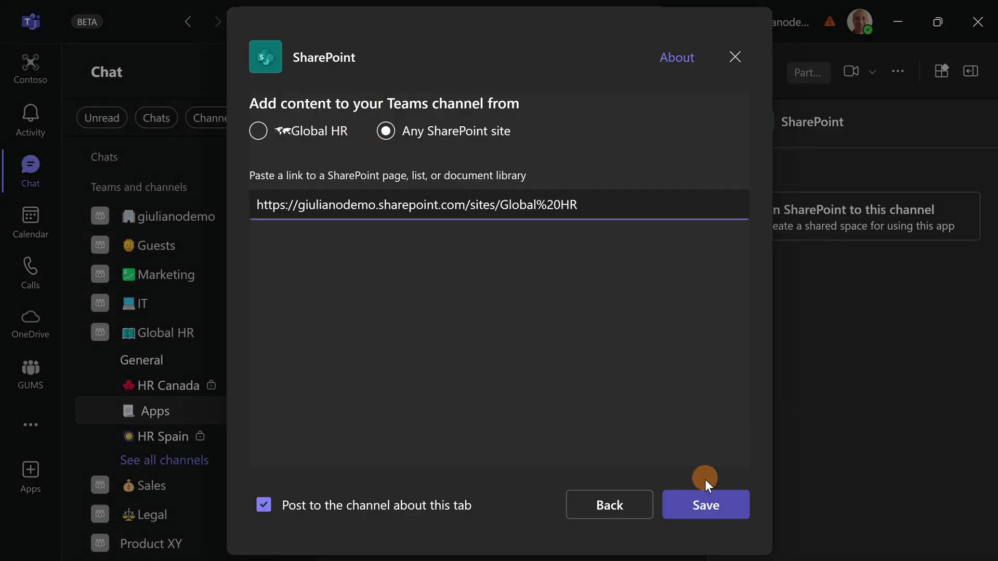
click(705, 500)
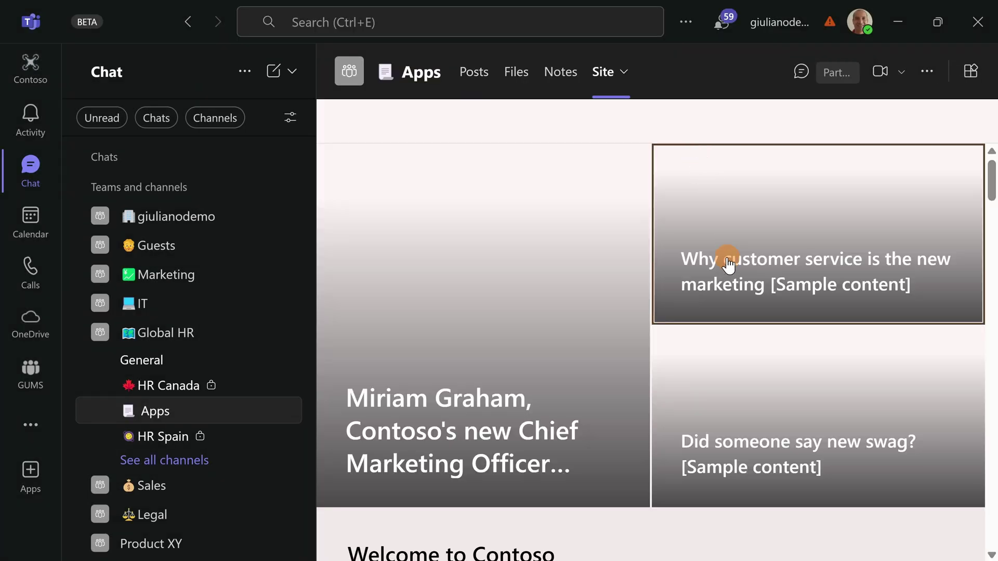
- Scroll the Site tab down to the embedded Travel Request form's Trip title and Reason for travel fields
scroll(677, 322, down, 5)
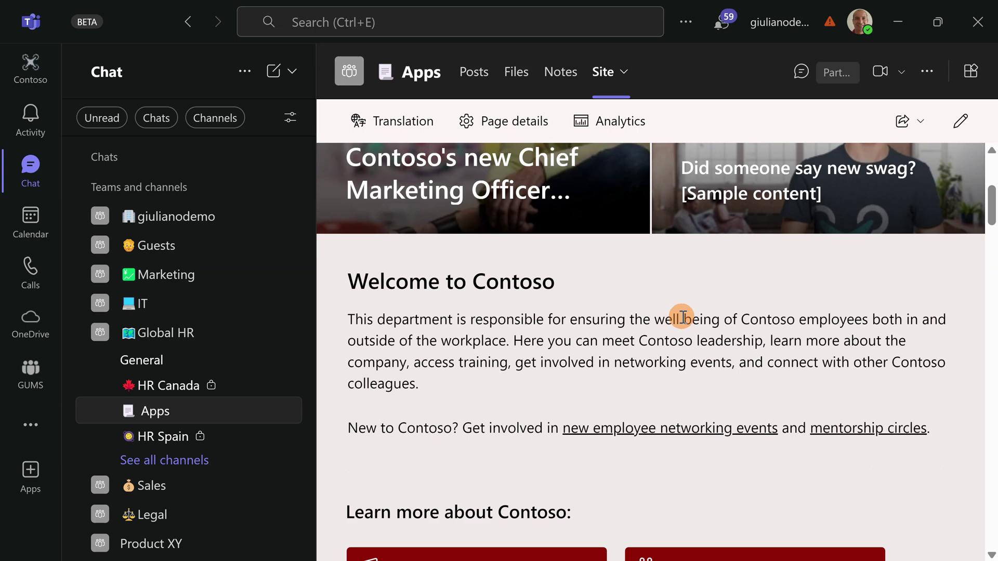
scroll(683, 317, down, 15)
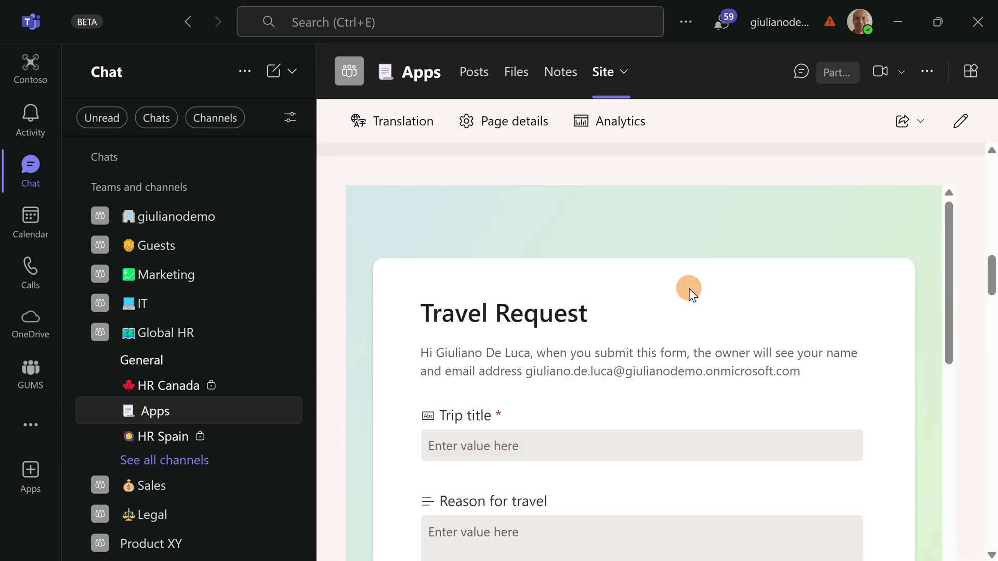
scroll(666, 288, down, 2)
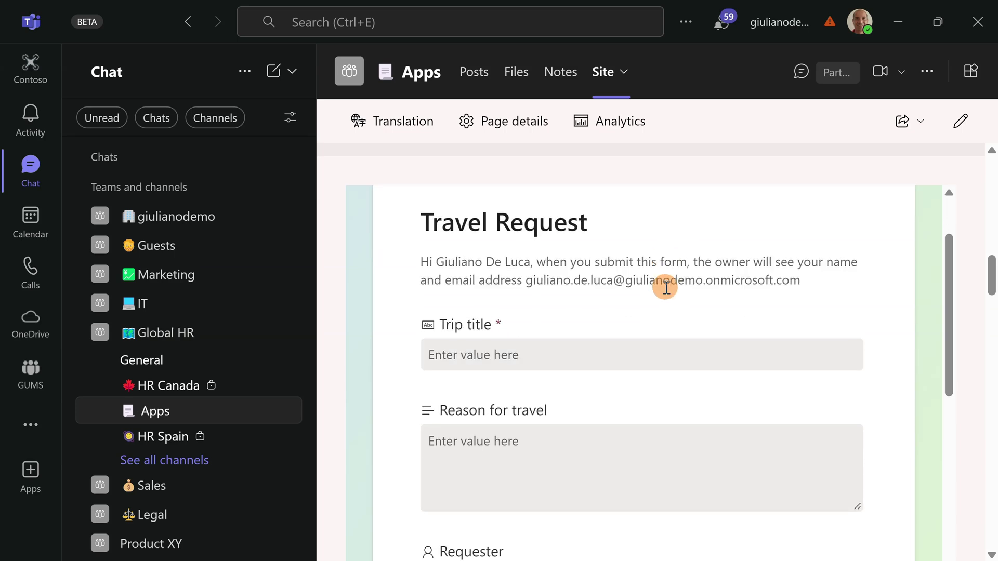
scroll(665, 288, down, 2)
scroll(668, 285, up, 4)
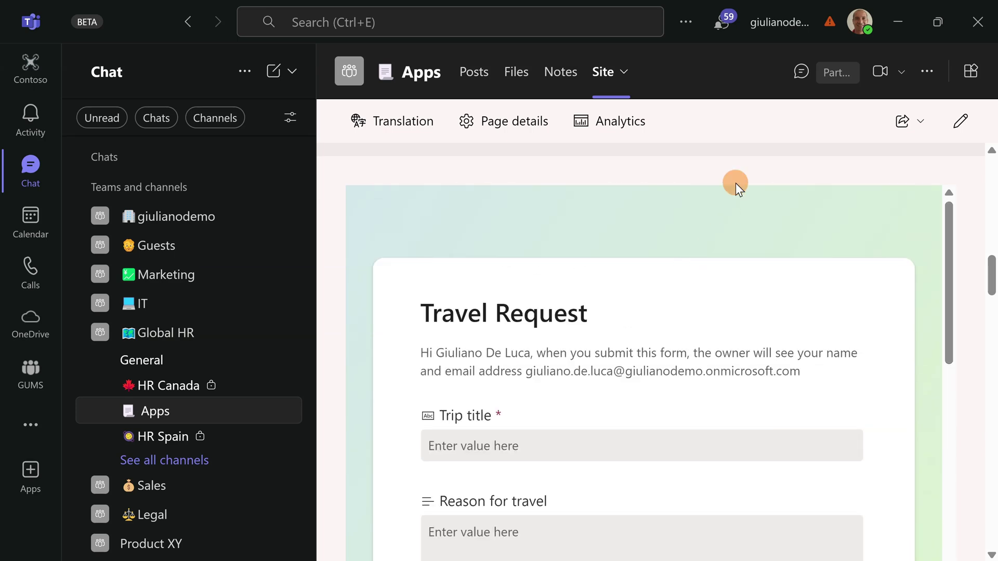
- Pin a Website tab named Travel Request Form, linking to the form URL from clipboard history
click(970, 70)
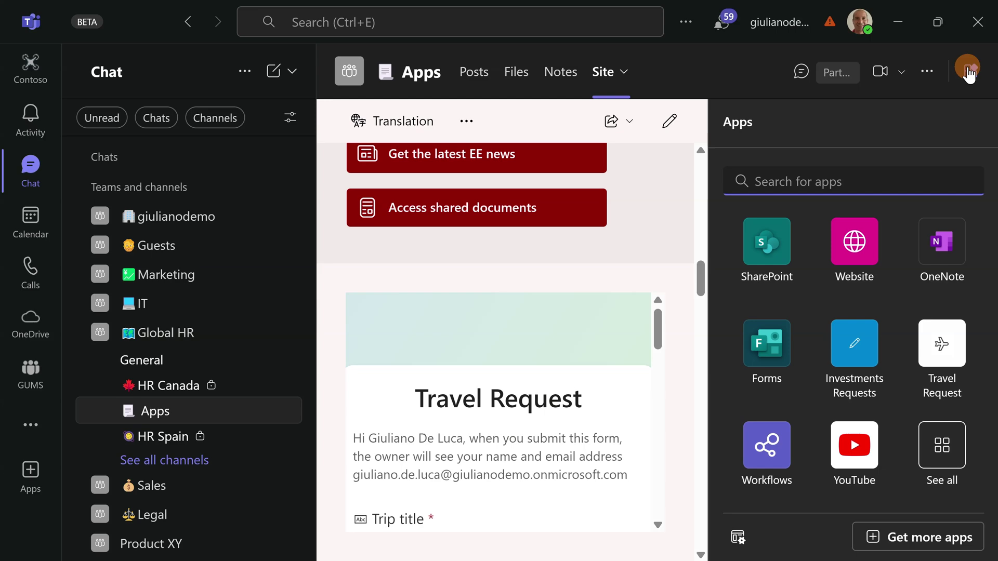
click(848, 260)
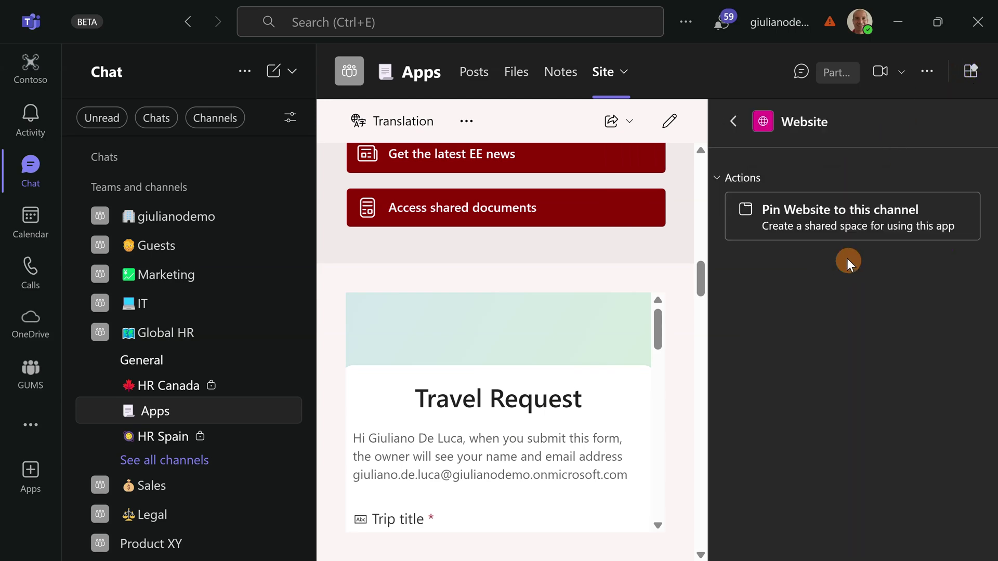
click(828, 220)
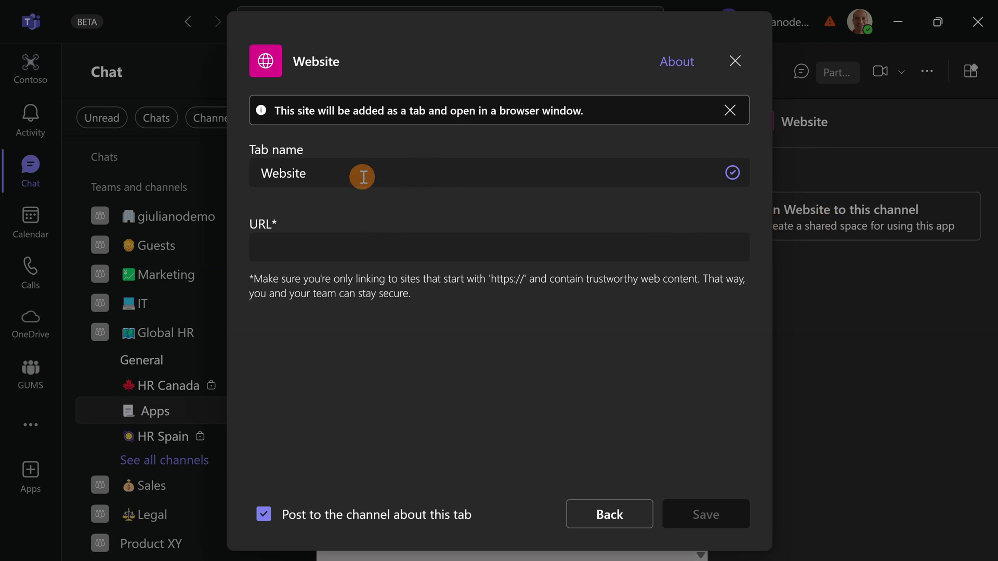
drag(362, 176, 256, 179)
text(Tra)
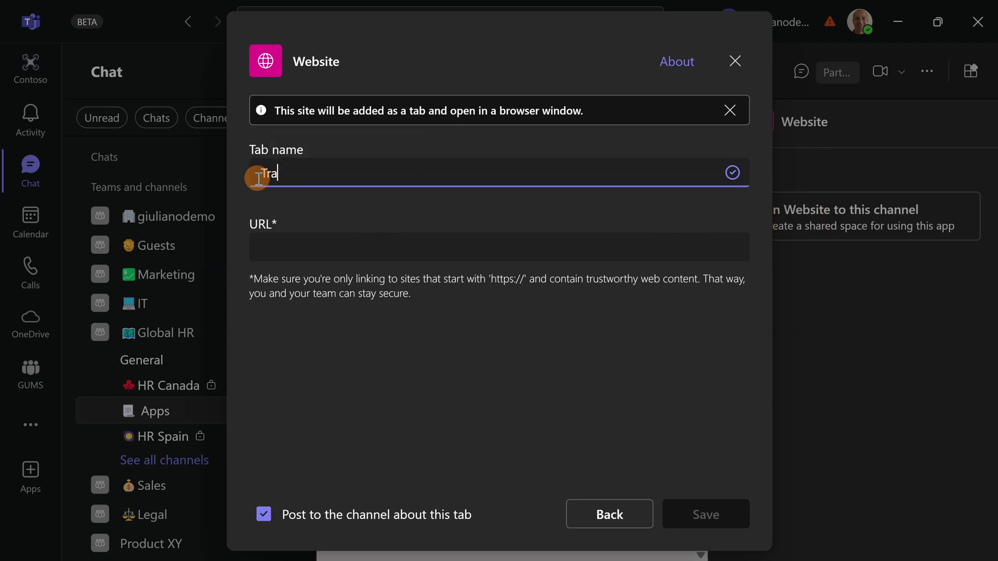
text(vel Request Form)
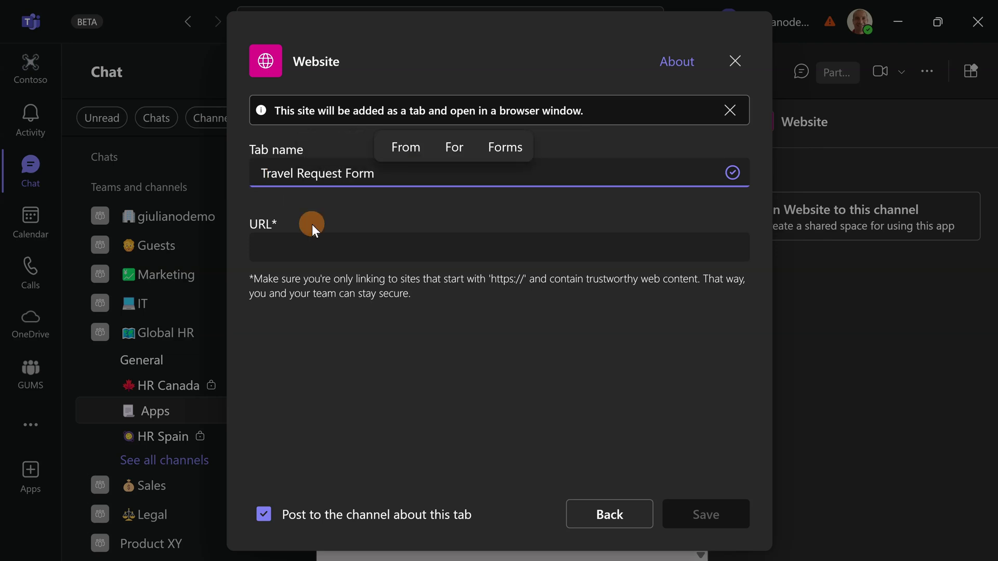
click(329, 240)
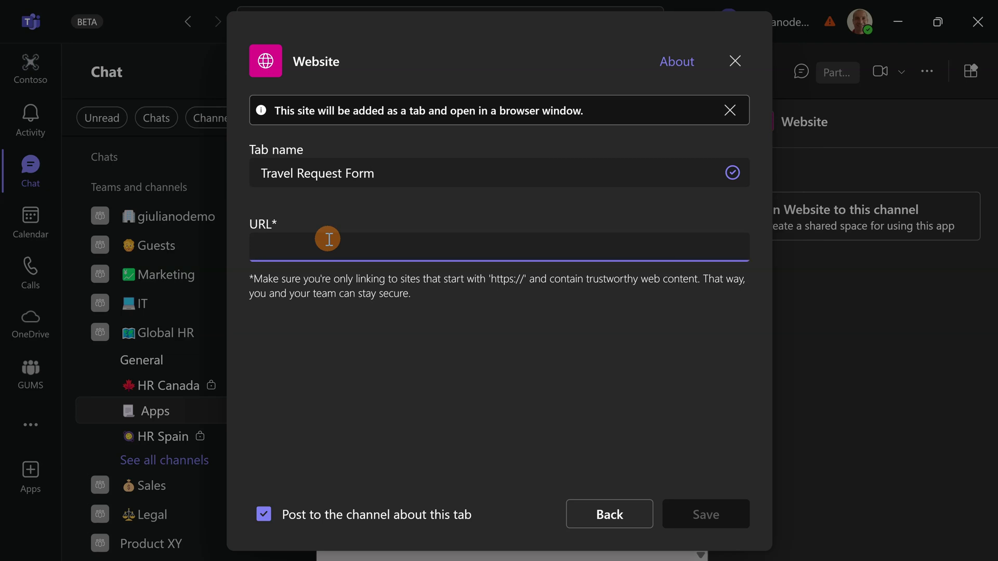
key(super+v)
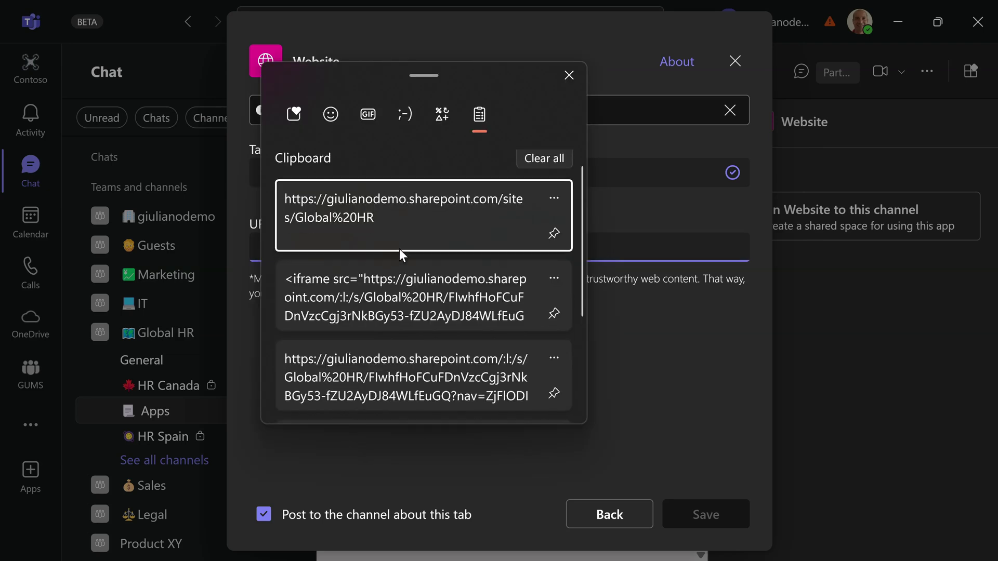
scroll(400, 255, down, 3)
click(401, 248)
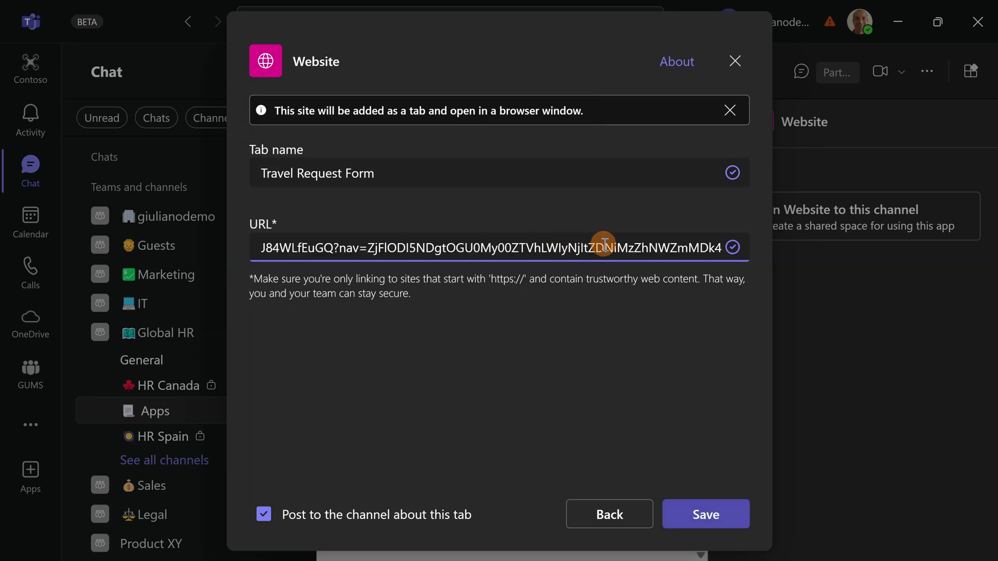
click(707, 515)
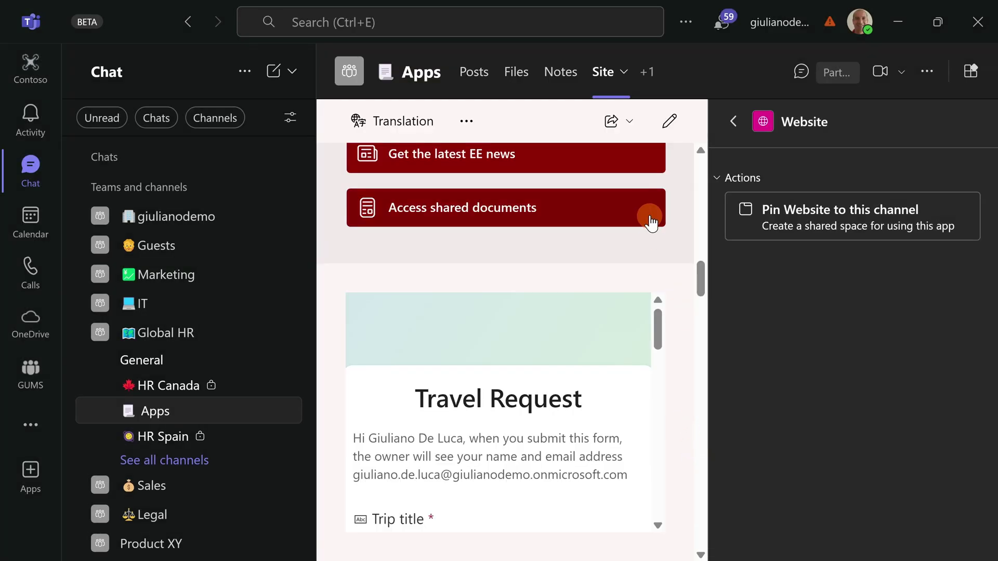
- Close the apps list and permanently remove the Site tab from the Apps channel
click(731, 121)
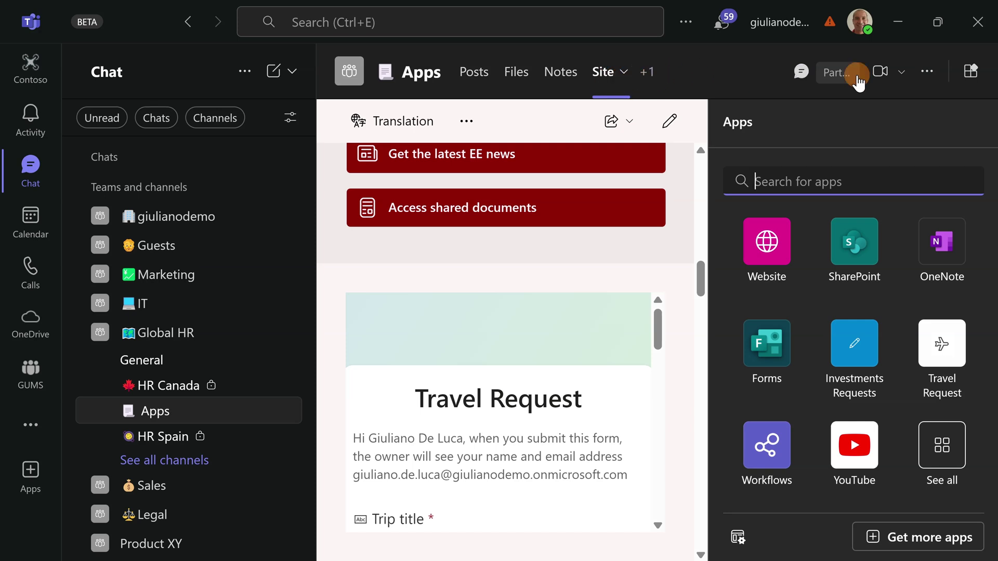
click(966, 84)
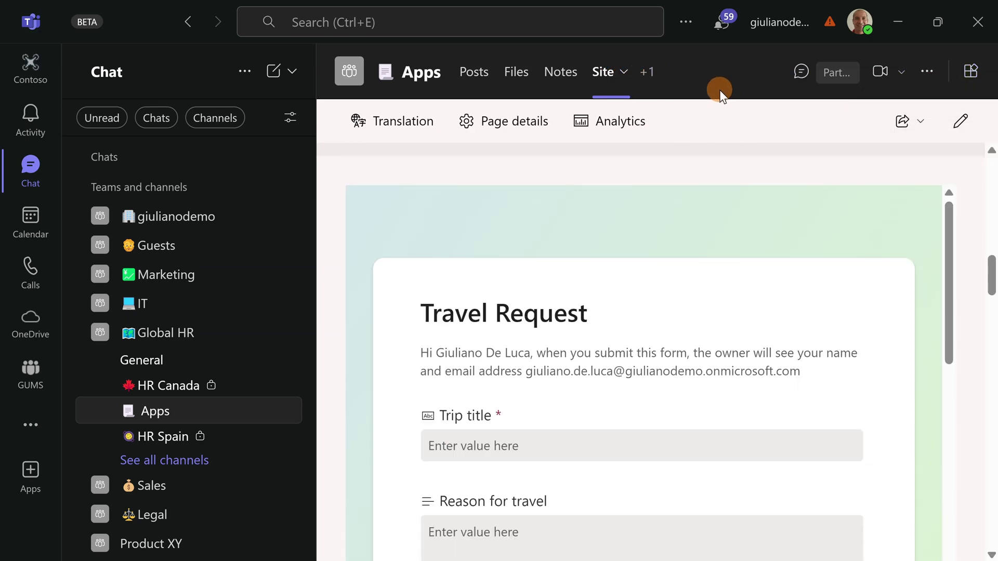
click(623, 73)
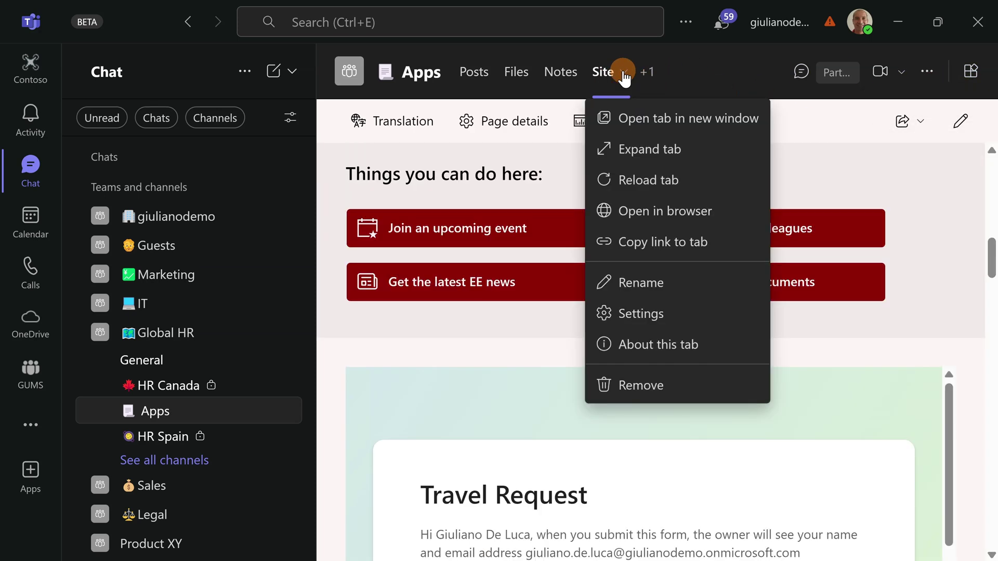
click(613, 382)
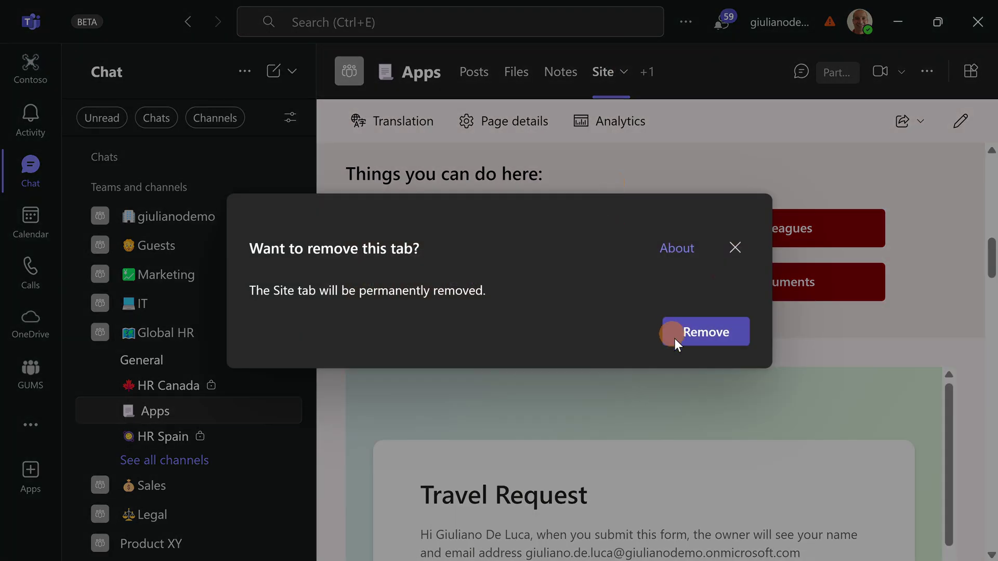
click(675, 339)
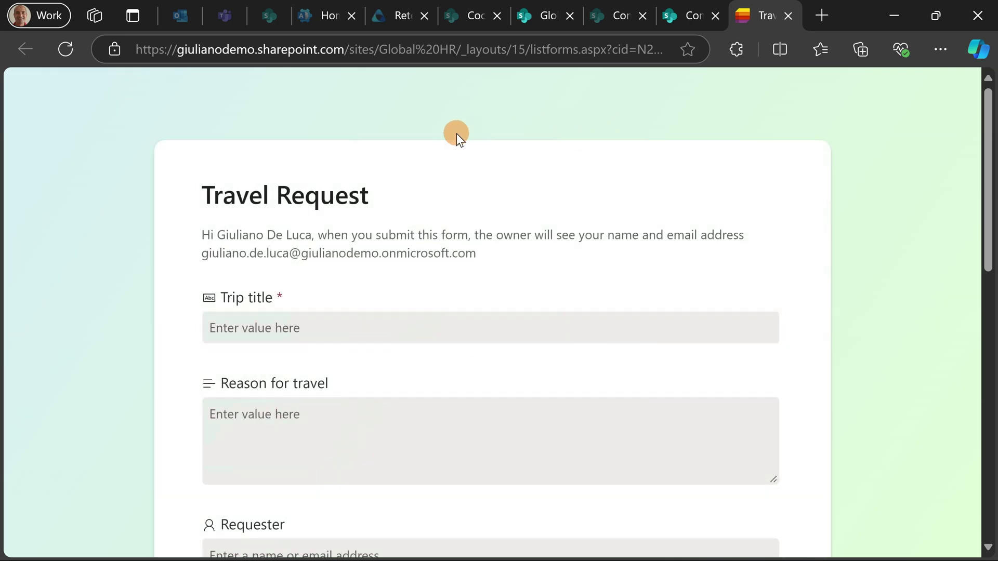
- Scroll through the Travel Request form's Trip title, Reason for travel, Requester and travel date fields
scroll(203, 384, down, 2)
scroll(271, 293, down, 12)
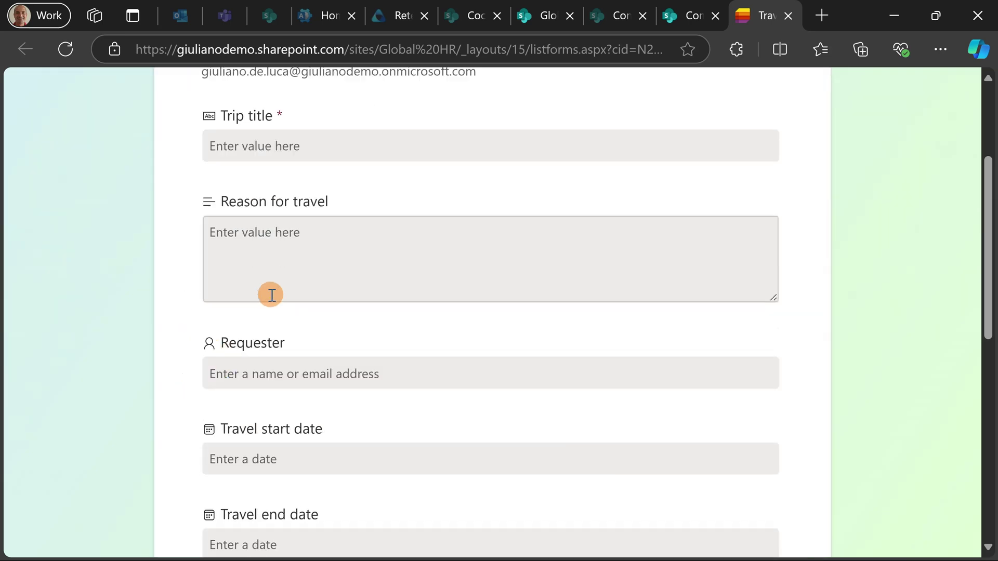
scroll(272, 294, up, 4)
scroll(272, 293, up, 10)
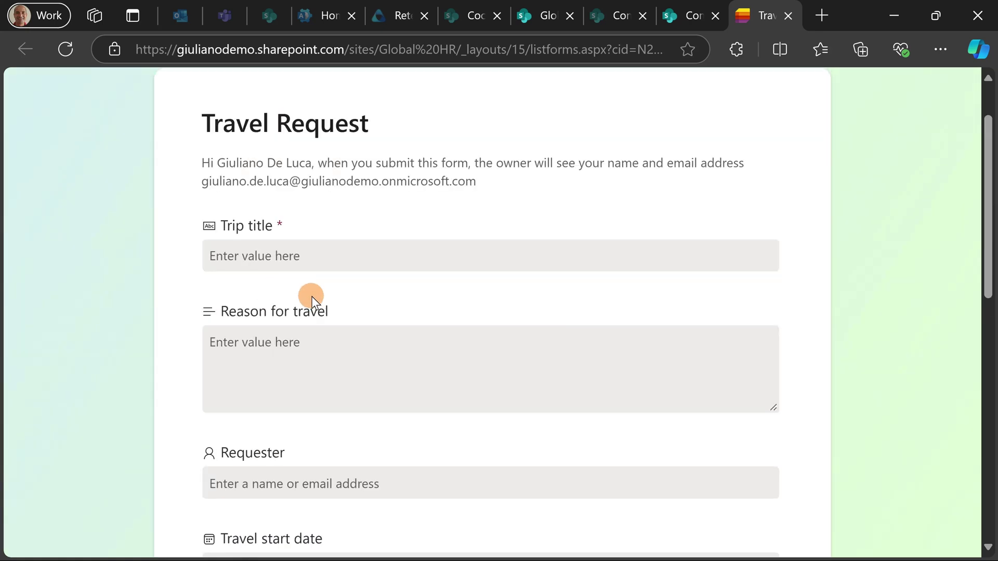